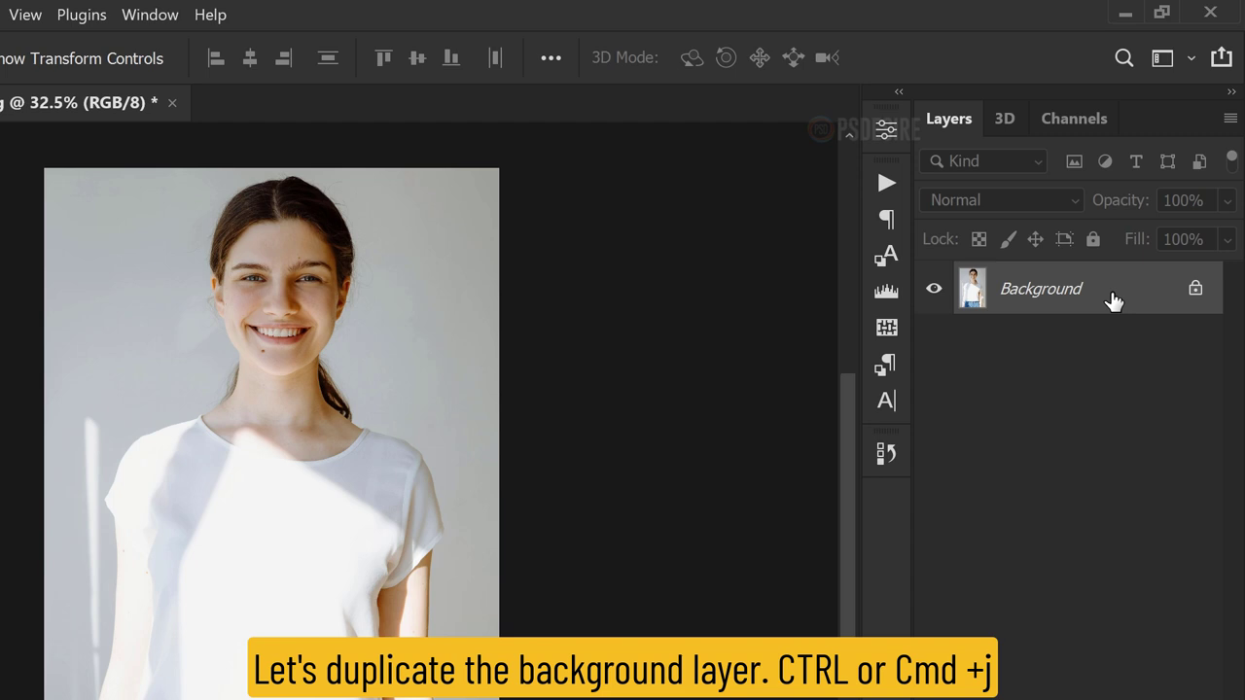
- Duplicate the Background layer as 'Background copy' via the layer's Duplicate Layer command
right_click(1114, 301)
click(1196, 256)
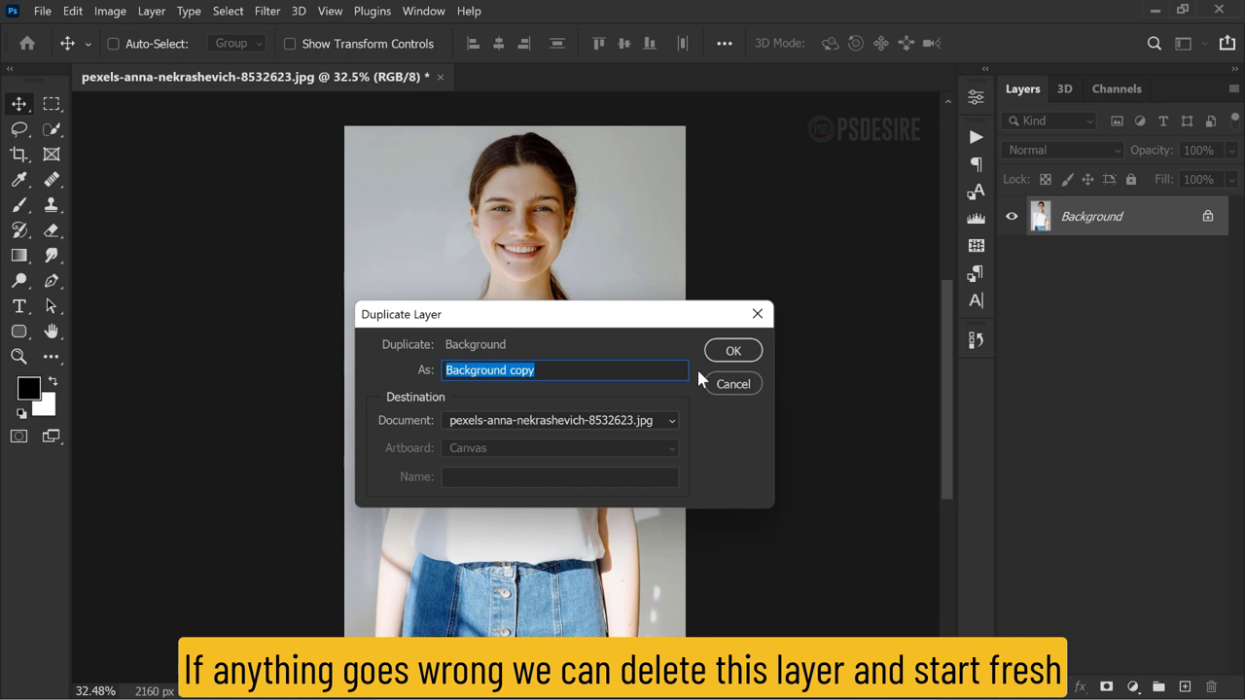
click(742, 354)
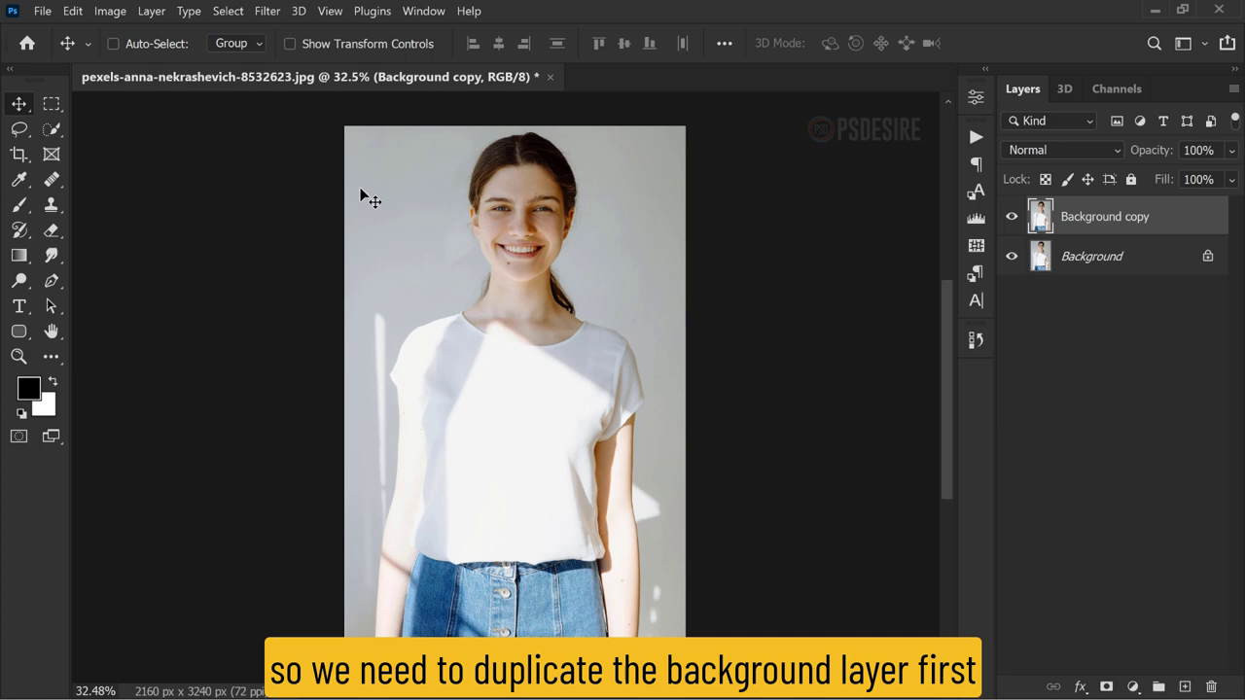
- Apply a Camera Raw Filter with Highlights −100, Shadows +100, Whites +81 and Exposure −5.00
click(266, 10)
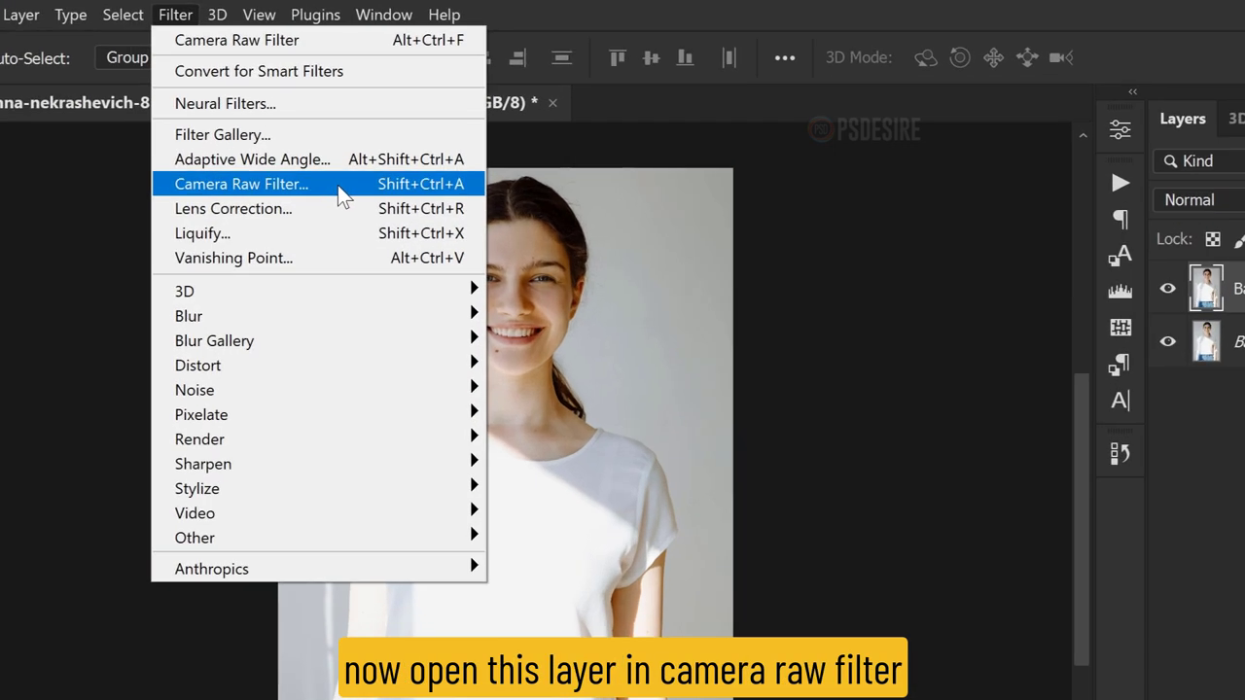
click(334, 184)
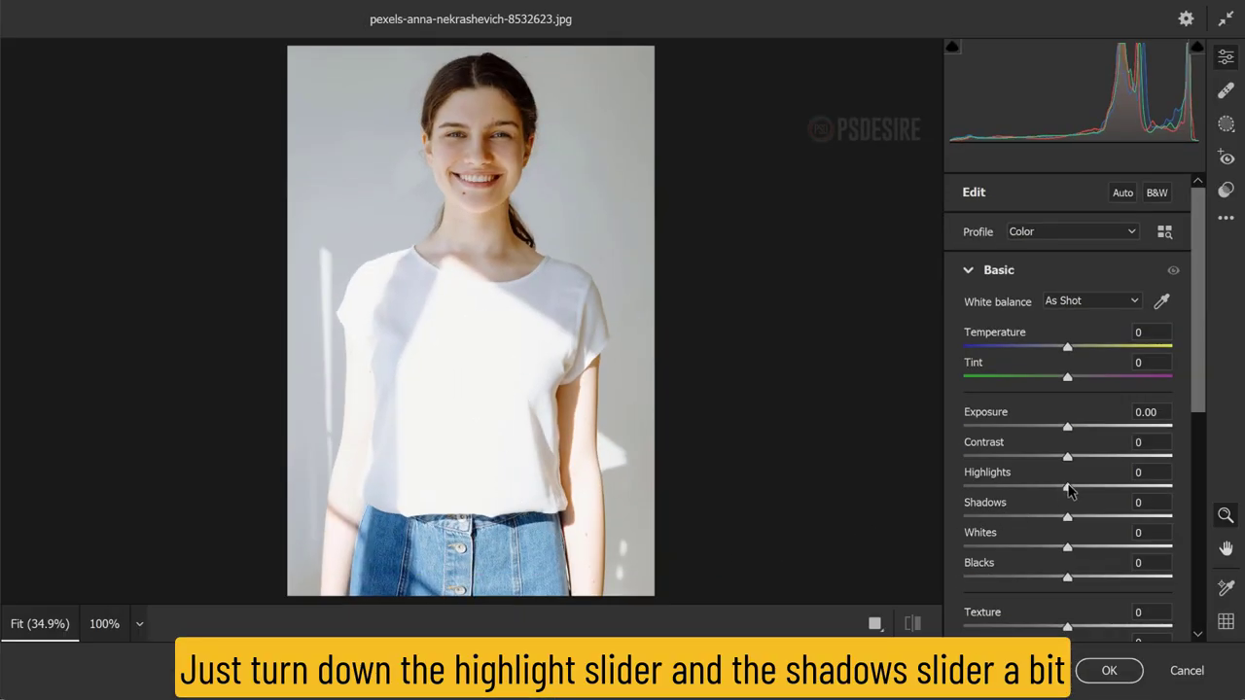
drag(1070, 485, 960, 506)
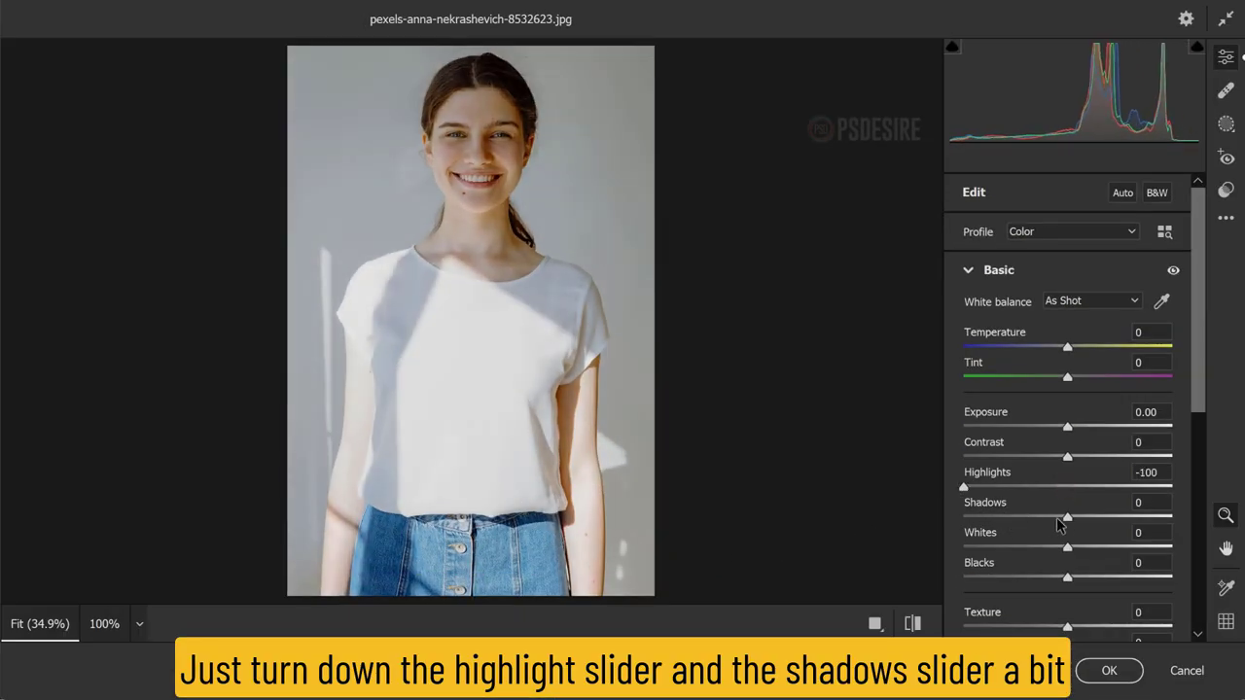
drag(1067, 517, 1172, 517)
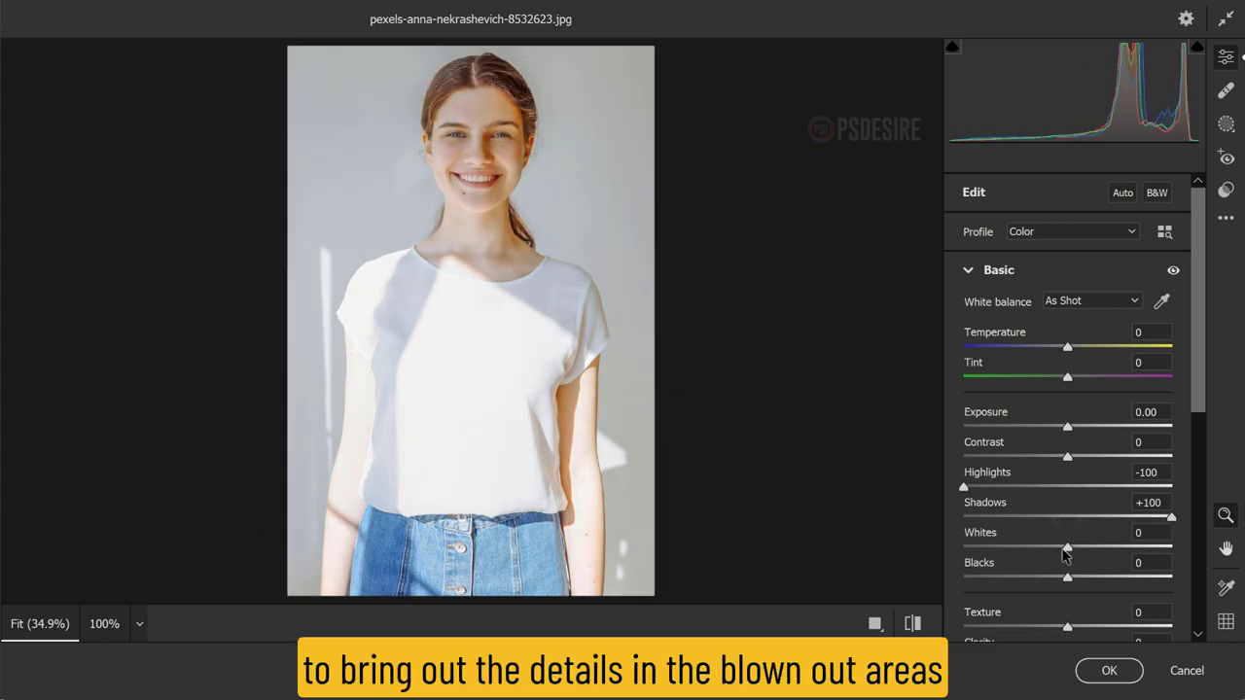
drag(1068, 548, 1153, 548)
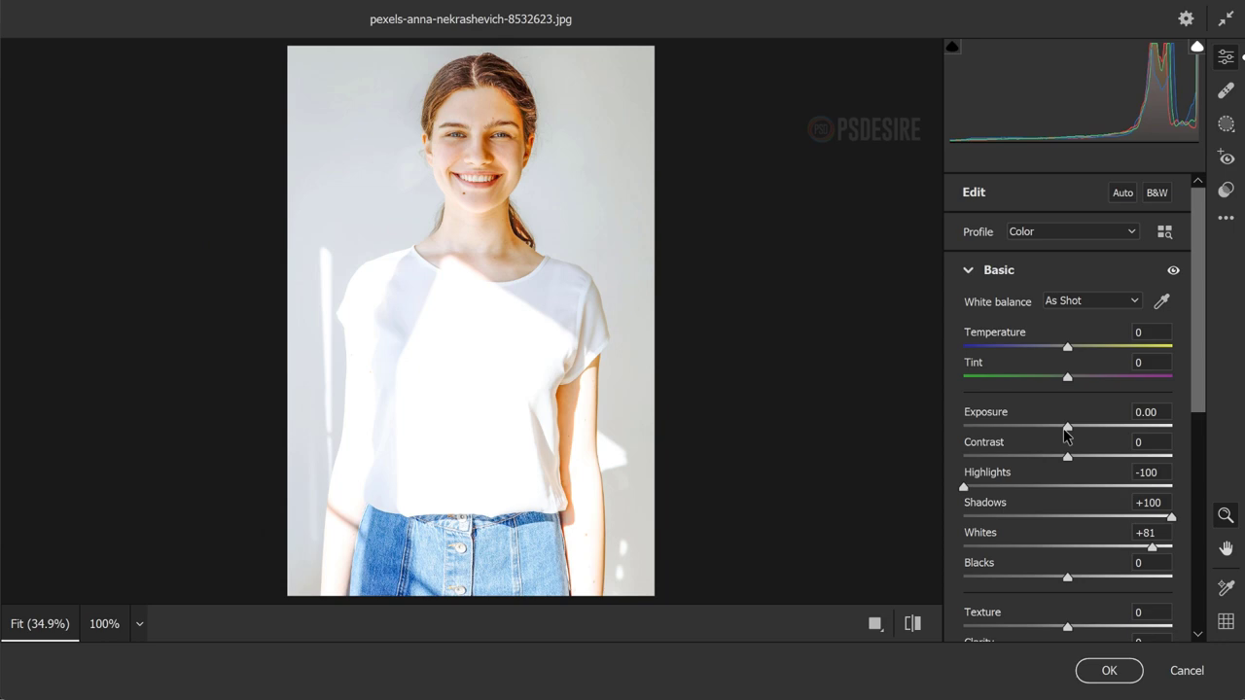
drag(1067, 426, 919, 464)
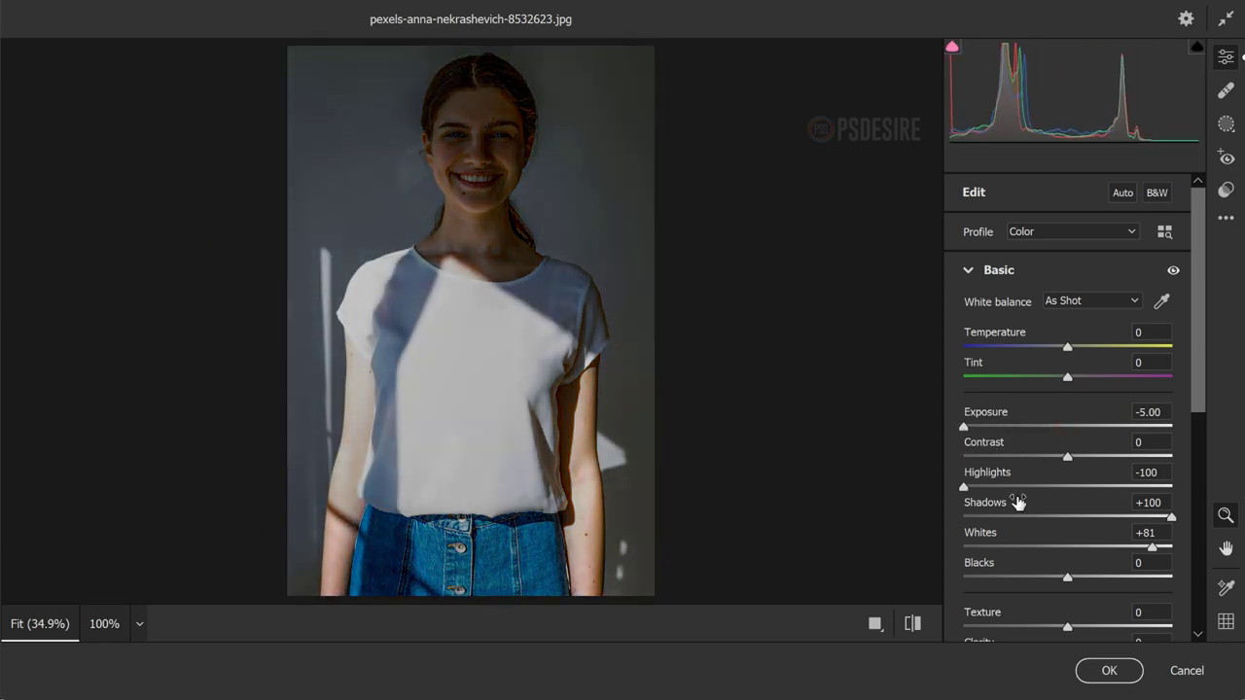
mouse_move(1157, 550)
mouse_down()
mouse_move(1146, 549)
mouse_move(1157, 554)
mouse_up()
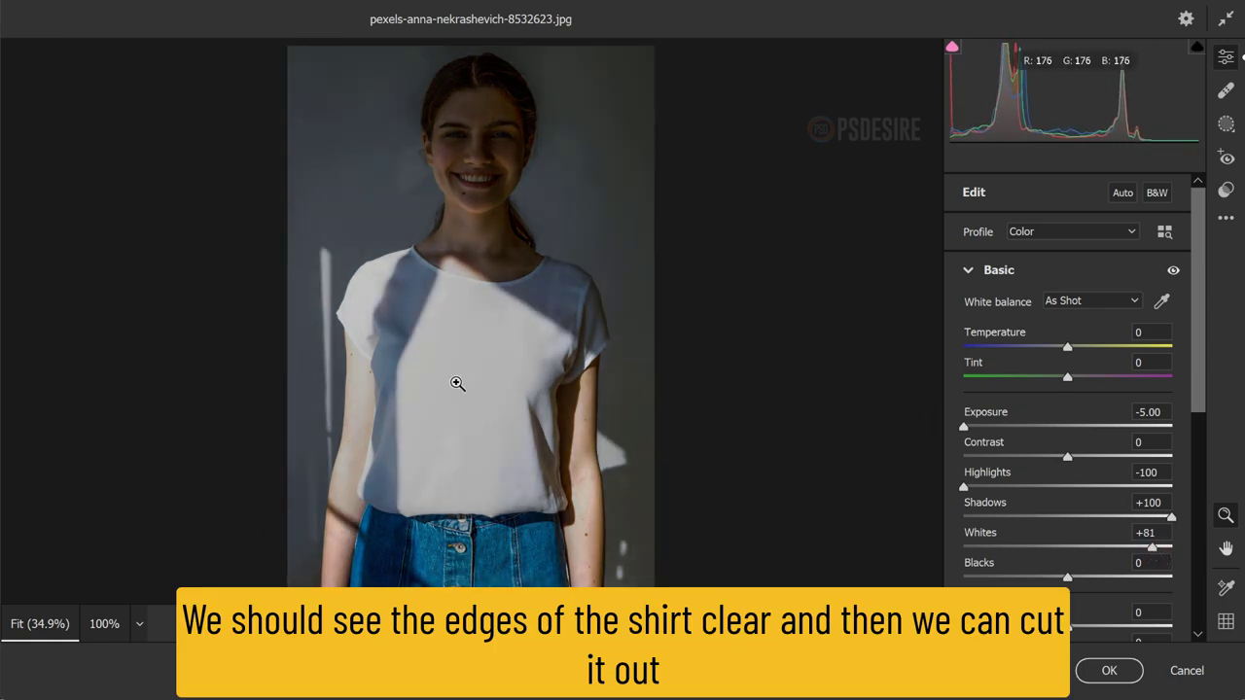
- Commit the Camera Raw adjustments to Background copy
click(1127, 671)
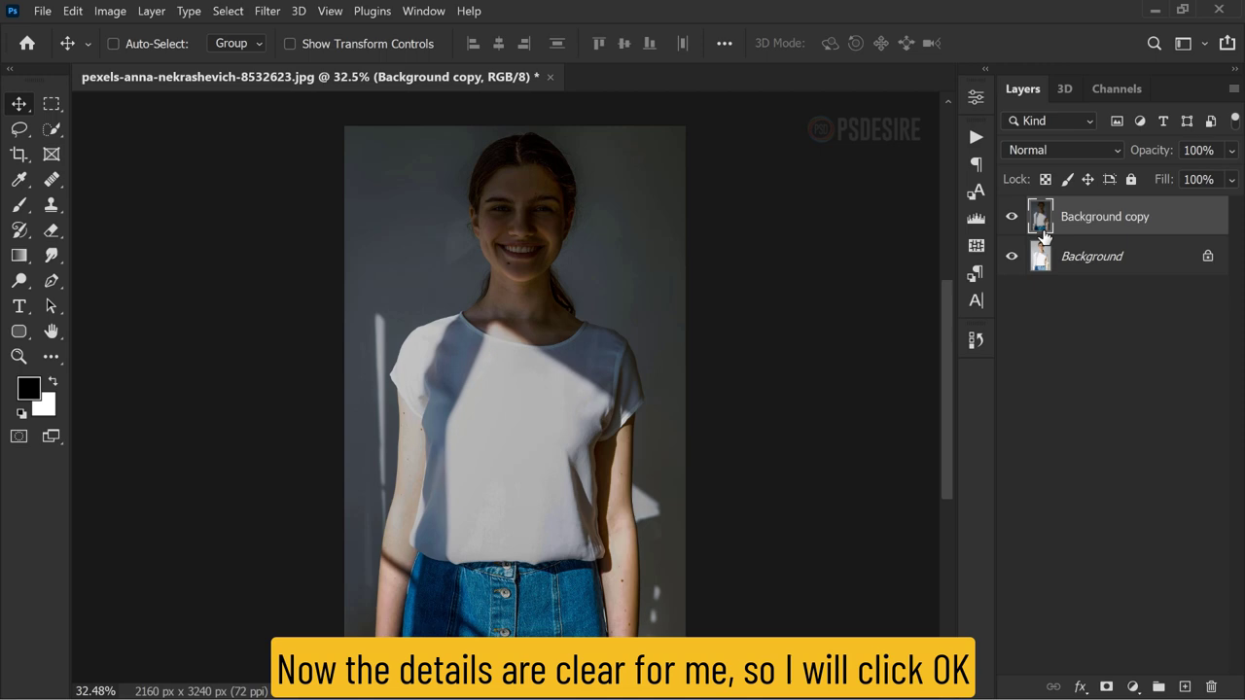
scroll(472, 307, down, 1)
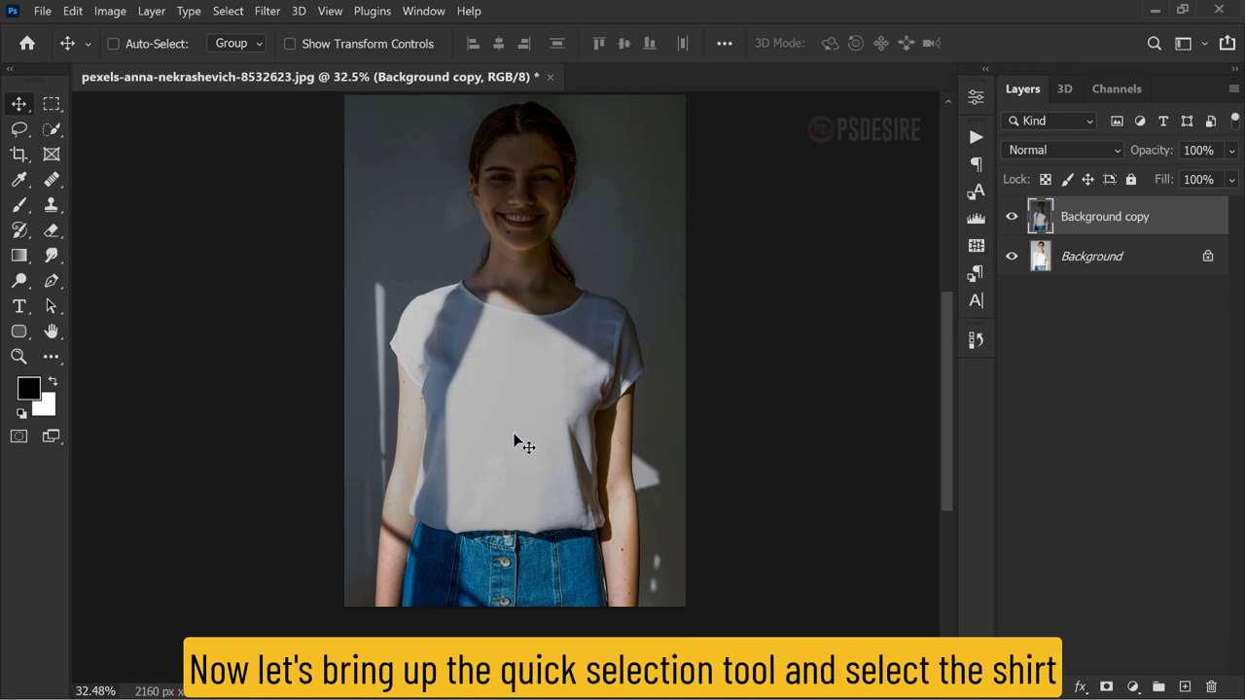
scroll(522, 443, up, 3)
- Select the whole white shirt with the Quick Selection Tool
right_click(52, 128)
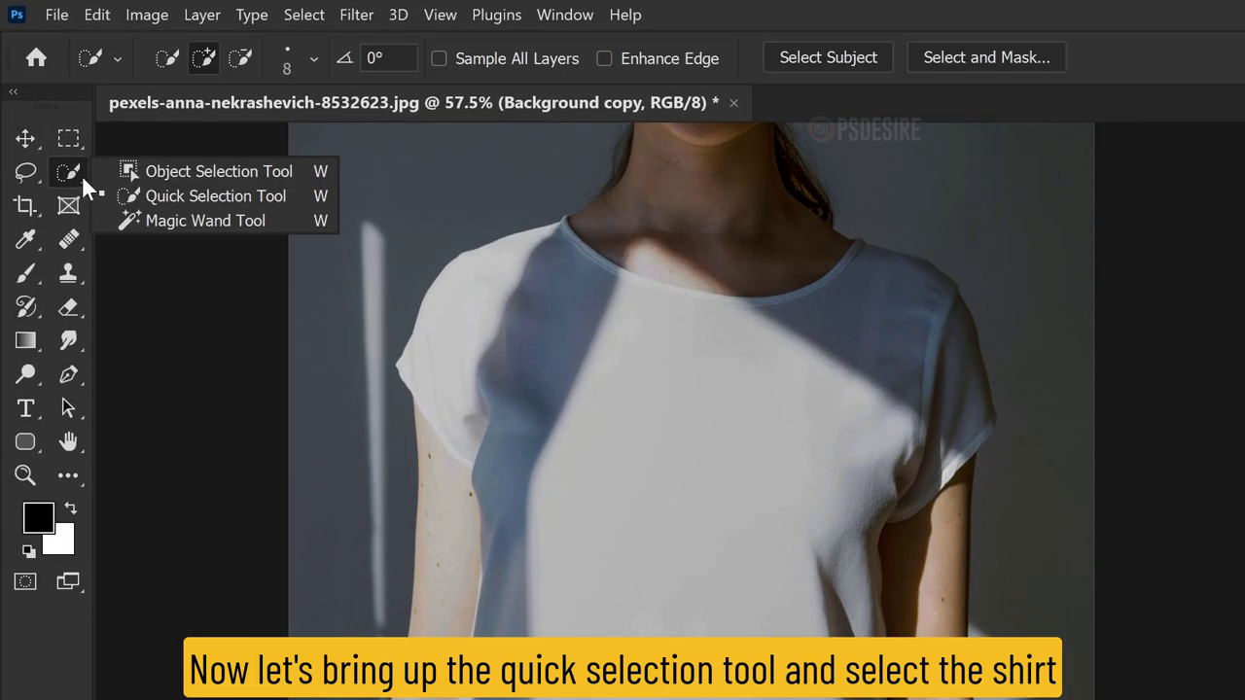
click(296, 196)
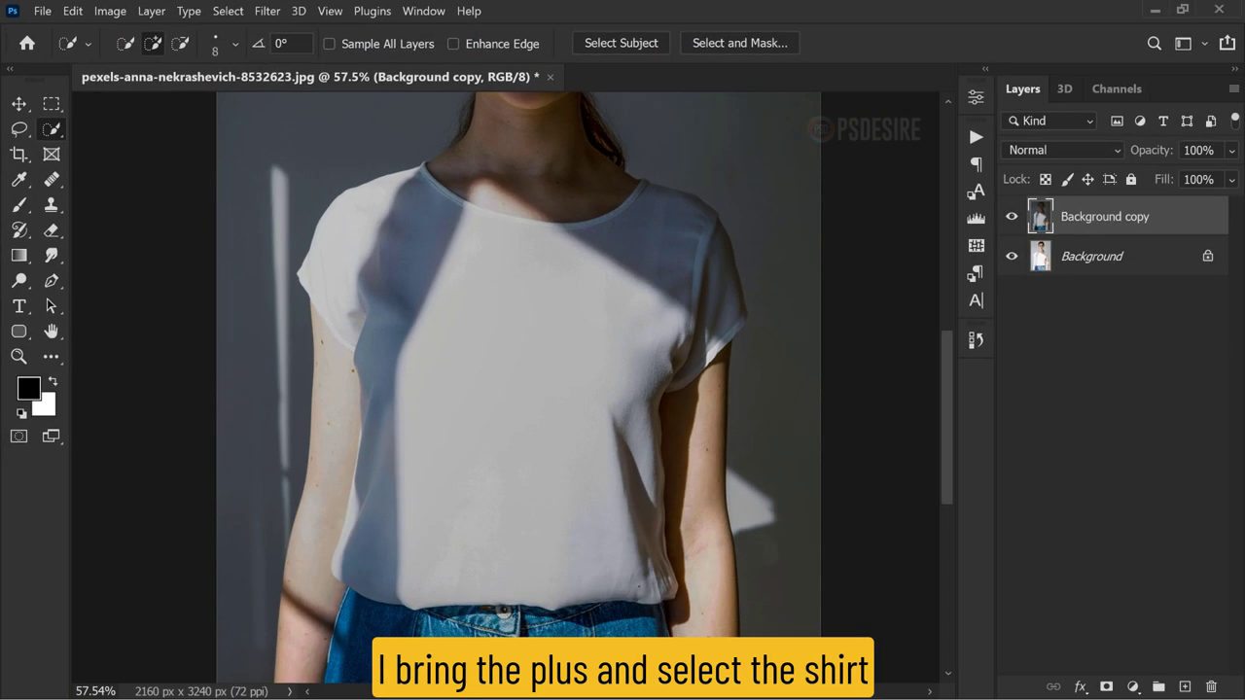
mouse_move(564, 590)
mouse_down()
mouse_move(639, 587)
mouse_move(582, 522)
mouse_move(617, 284)
mouse_up()
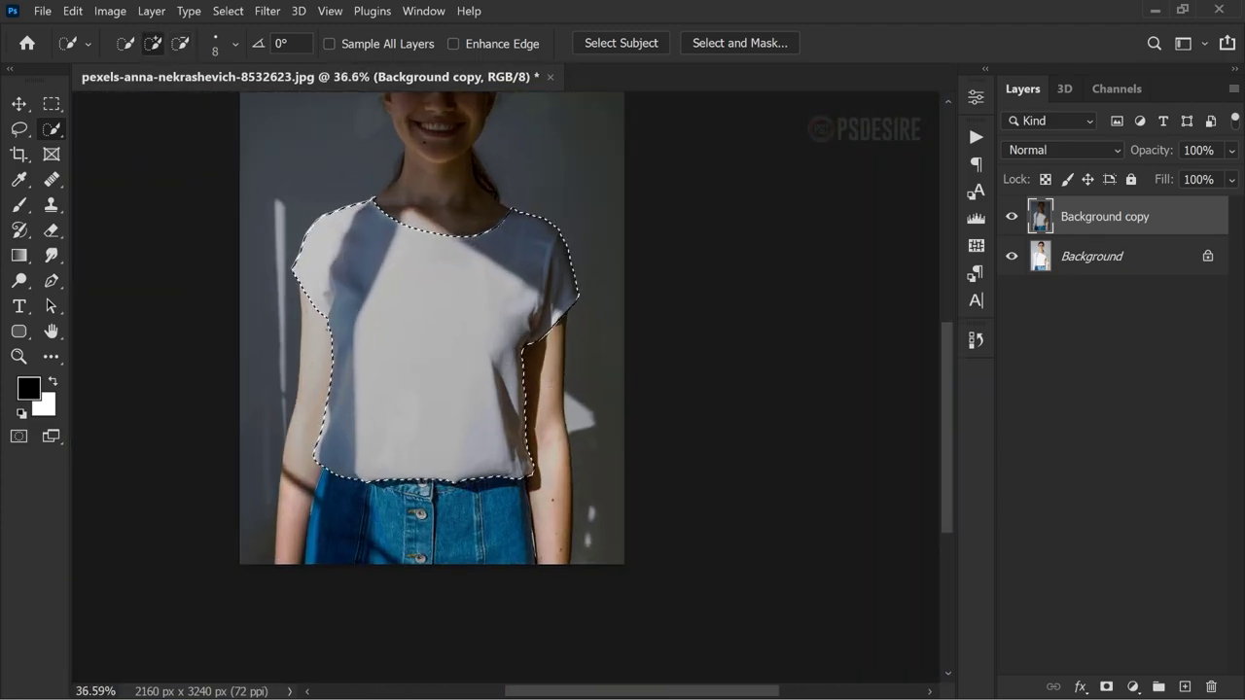
scroll(484, 317, up, 2)
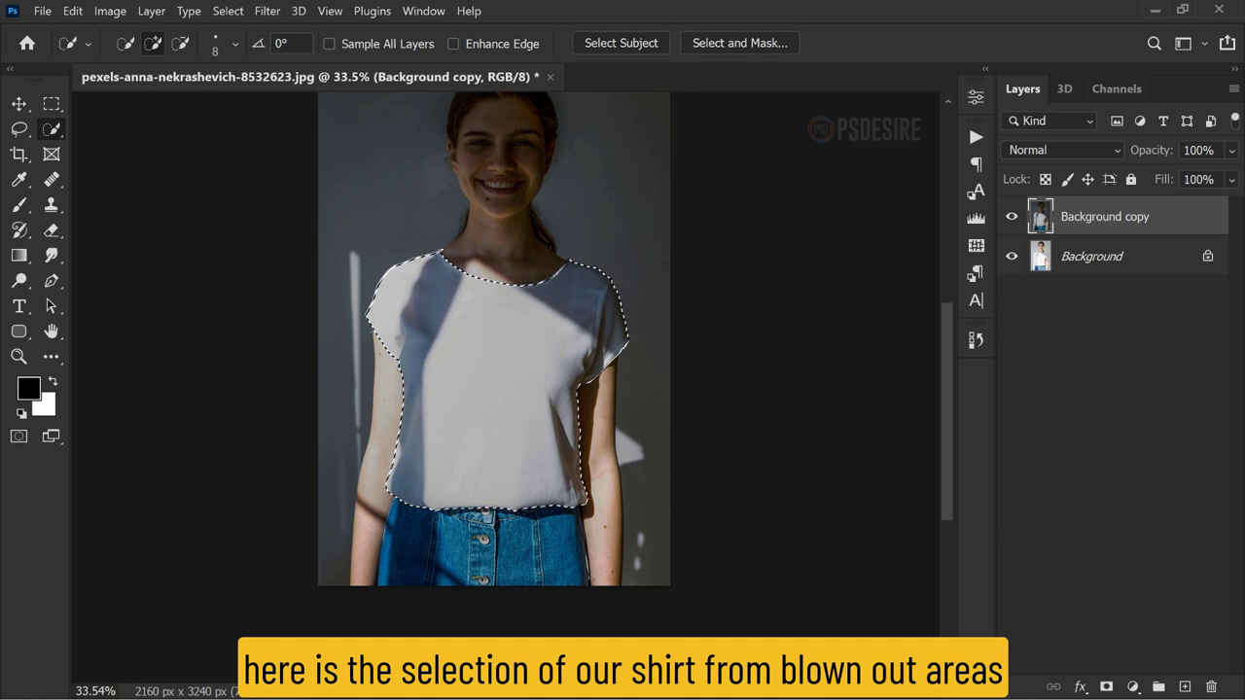
- Delete Background copy and copy the selected shirt from Background onto a new Layer 1
click(1091, 258)
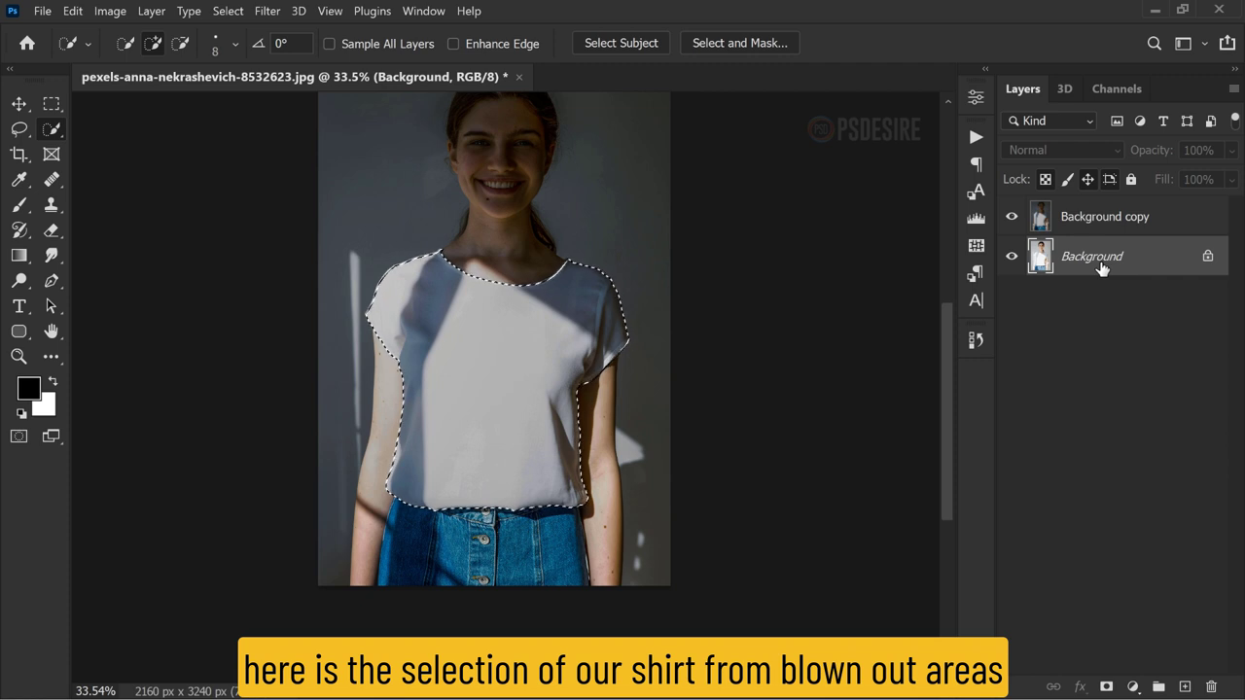
click(1115, 224)
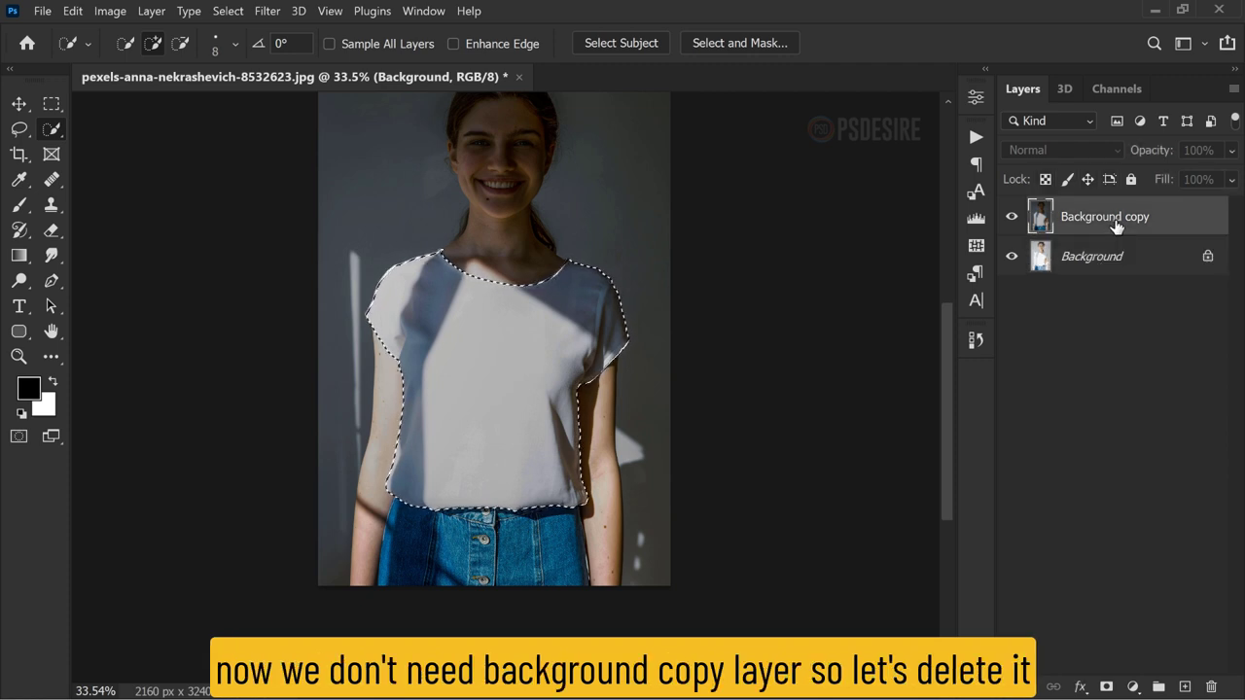
drag(1117, 225, 1211, 686)
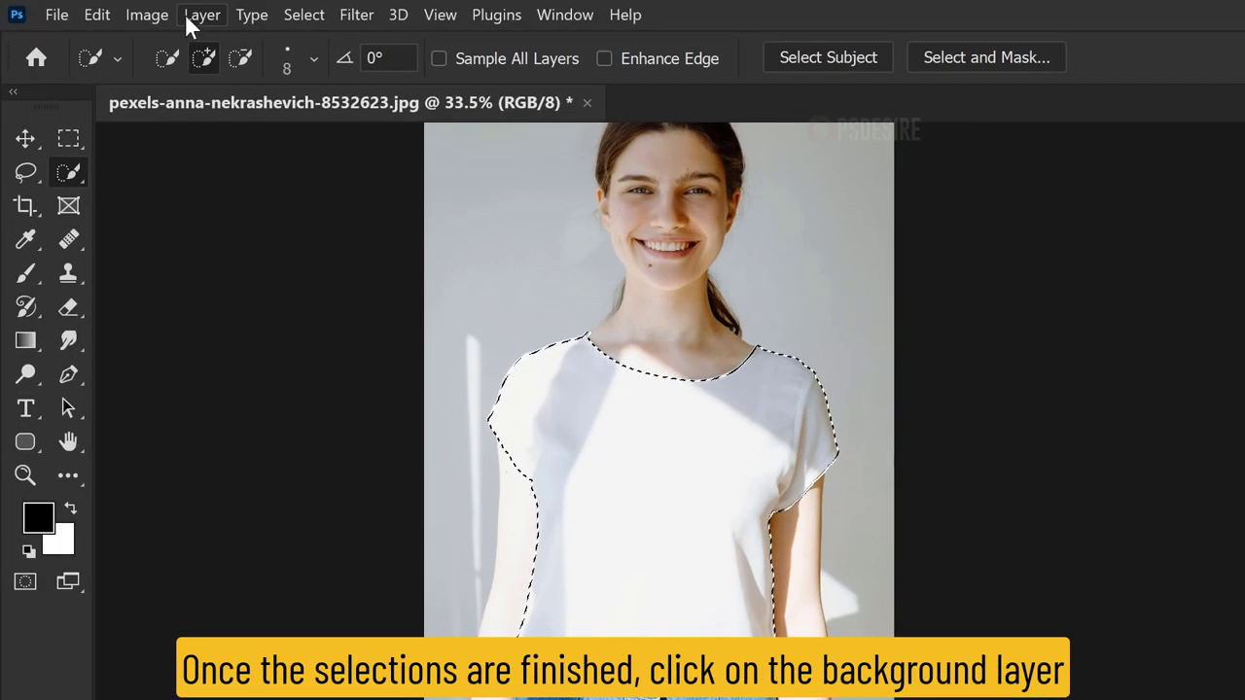
click(190, 17)
mouse_move(370, 49)
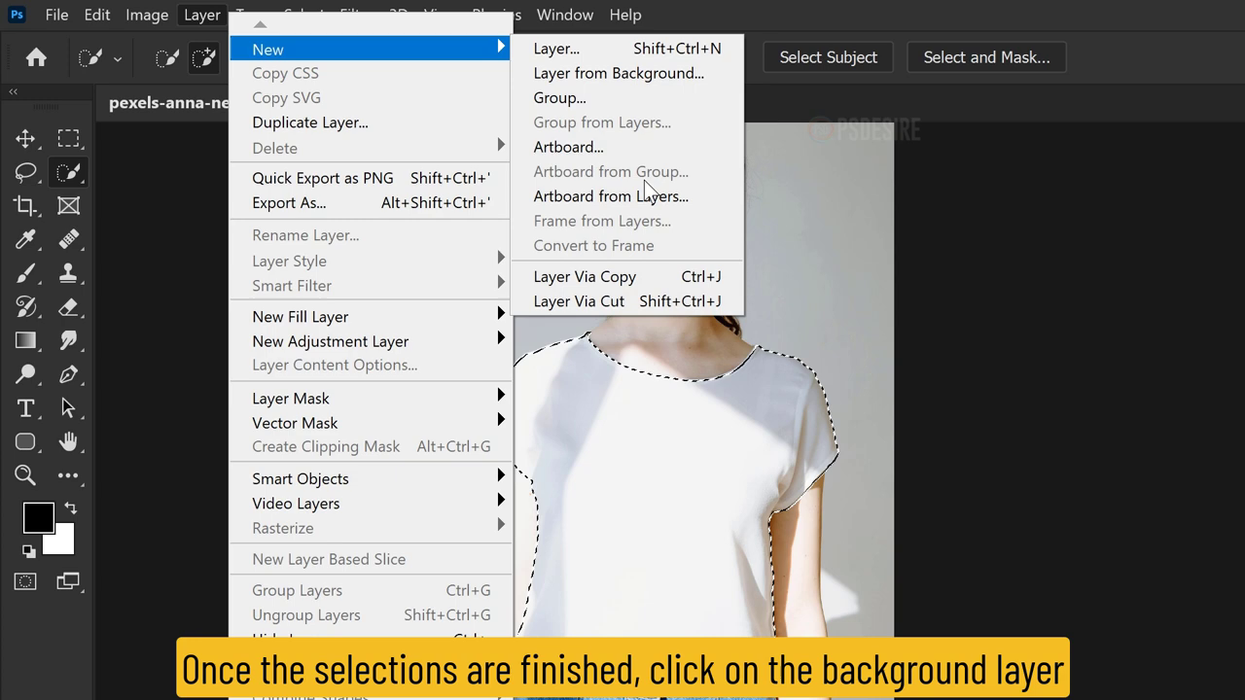
click(659, 278)
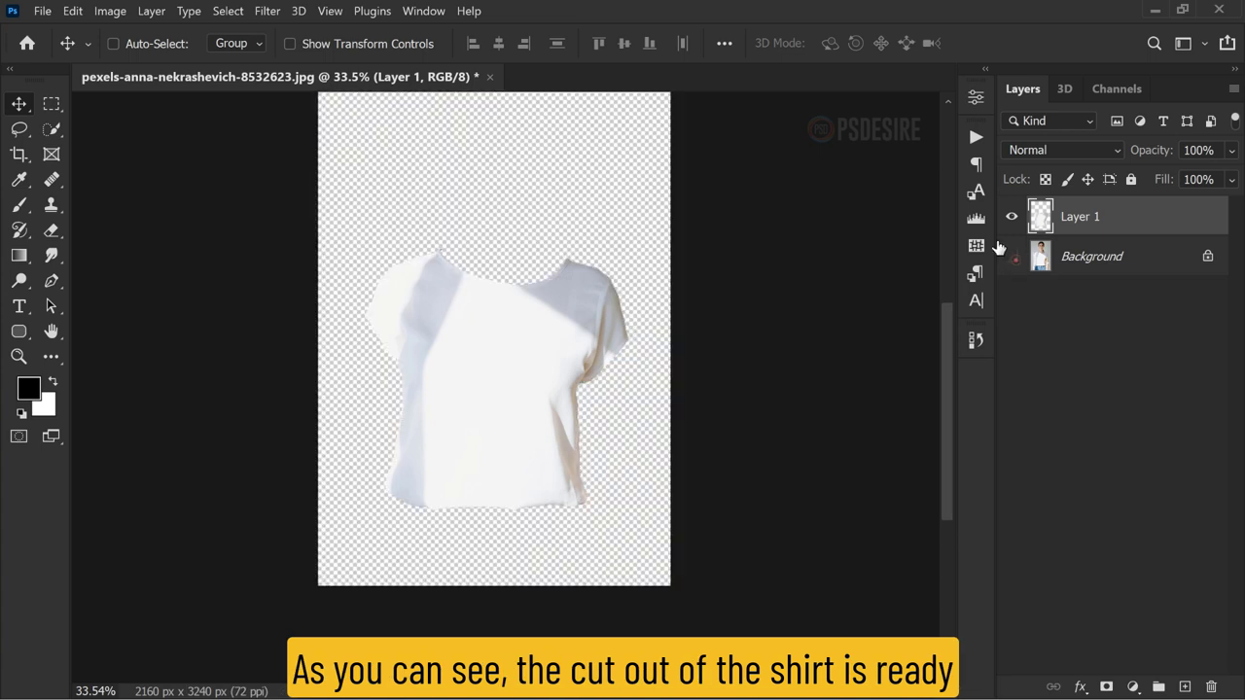
- Hide the Background and add a Color Lookup adjustment layer above Layer 1
click(1012, 256)
click(1143, 224)
click(1132, 687)
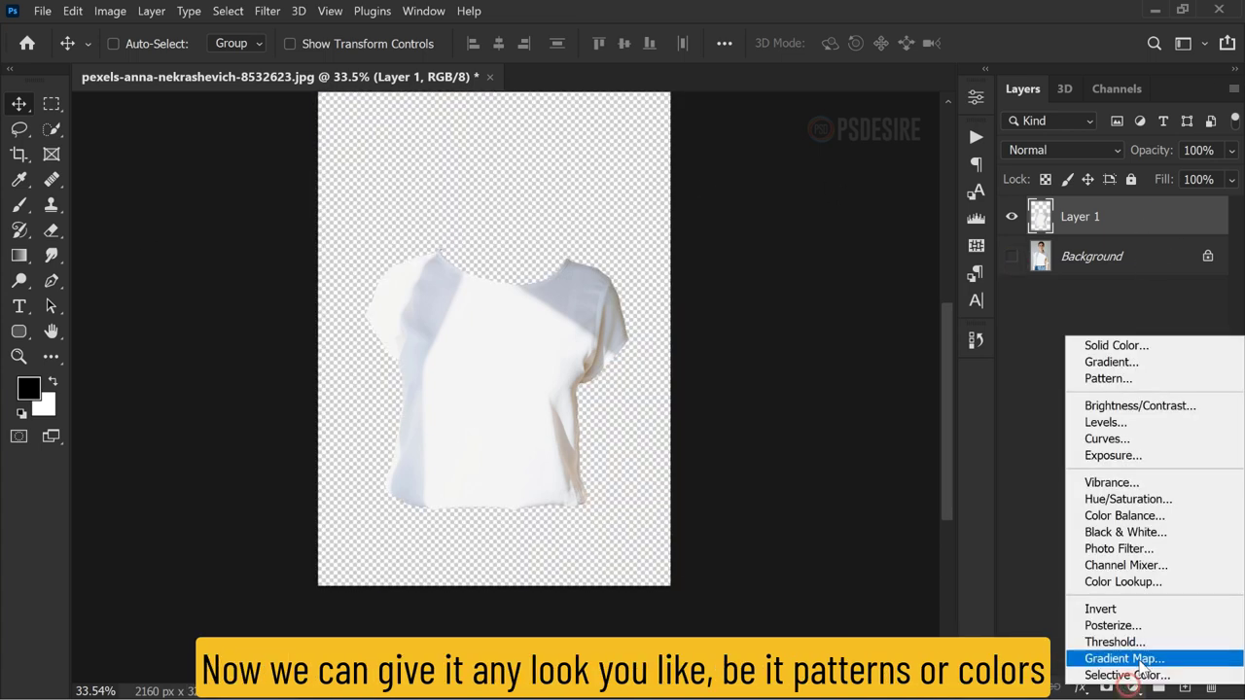
click(1185, 584)
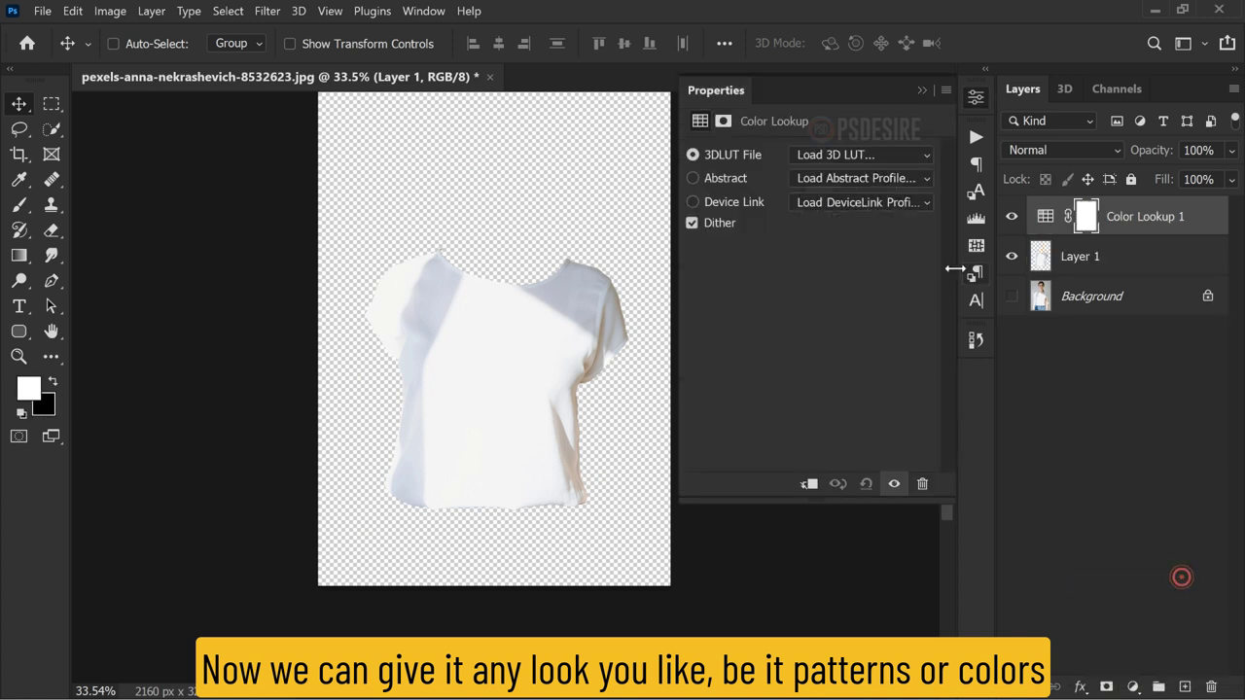
- Set the Color Lookup 3DLUT to EdgyAmber.3DL and make the Background visible again
click(847, 155)
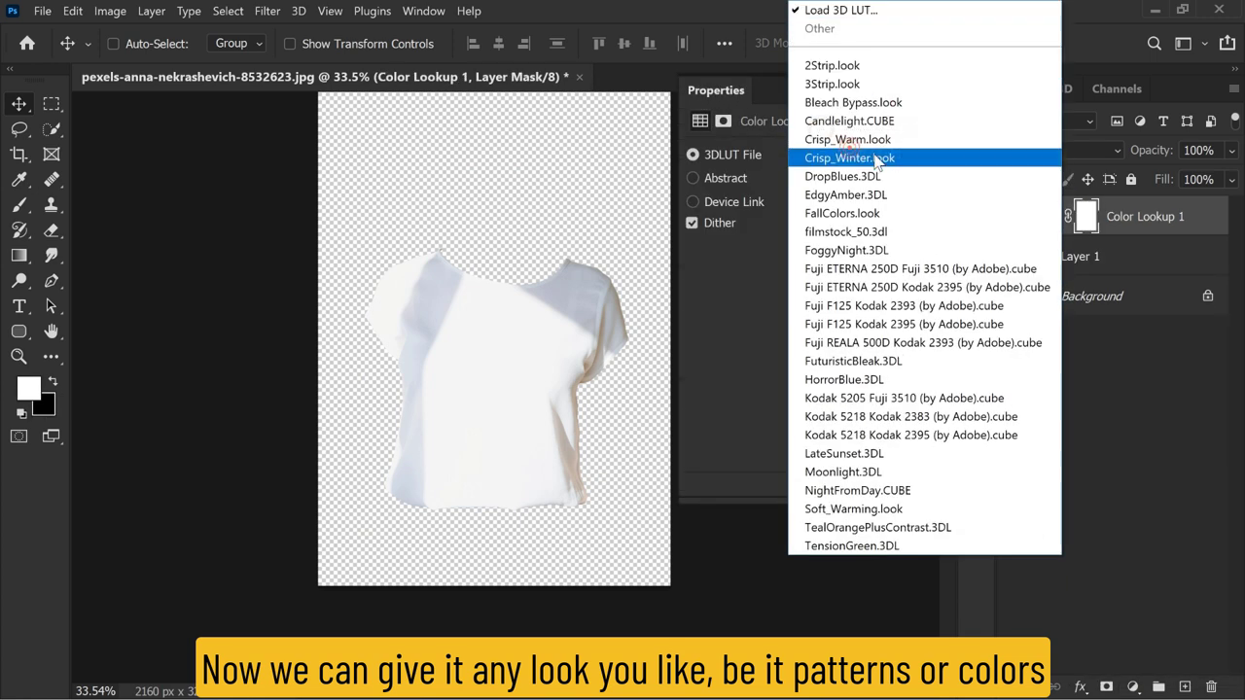
click(880, 472)
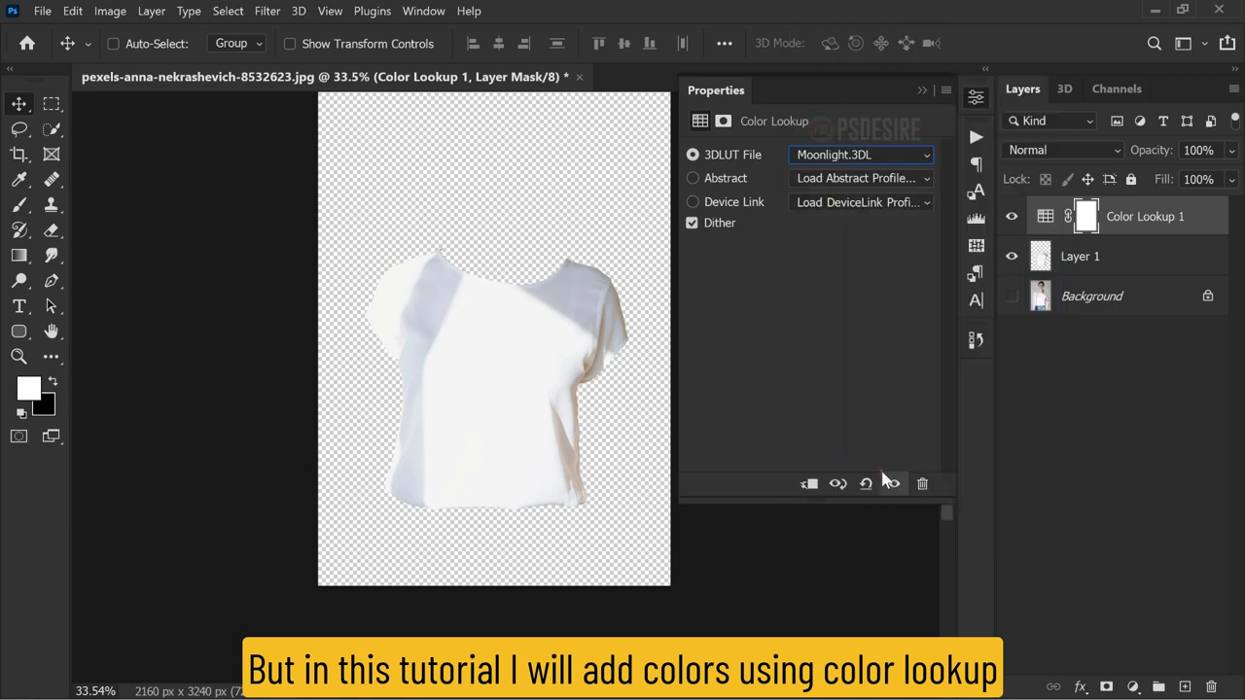
click(878, 158)
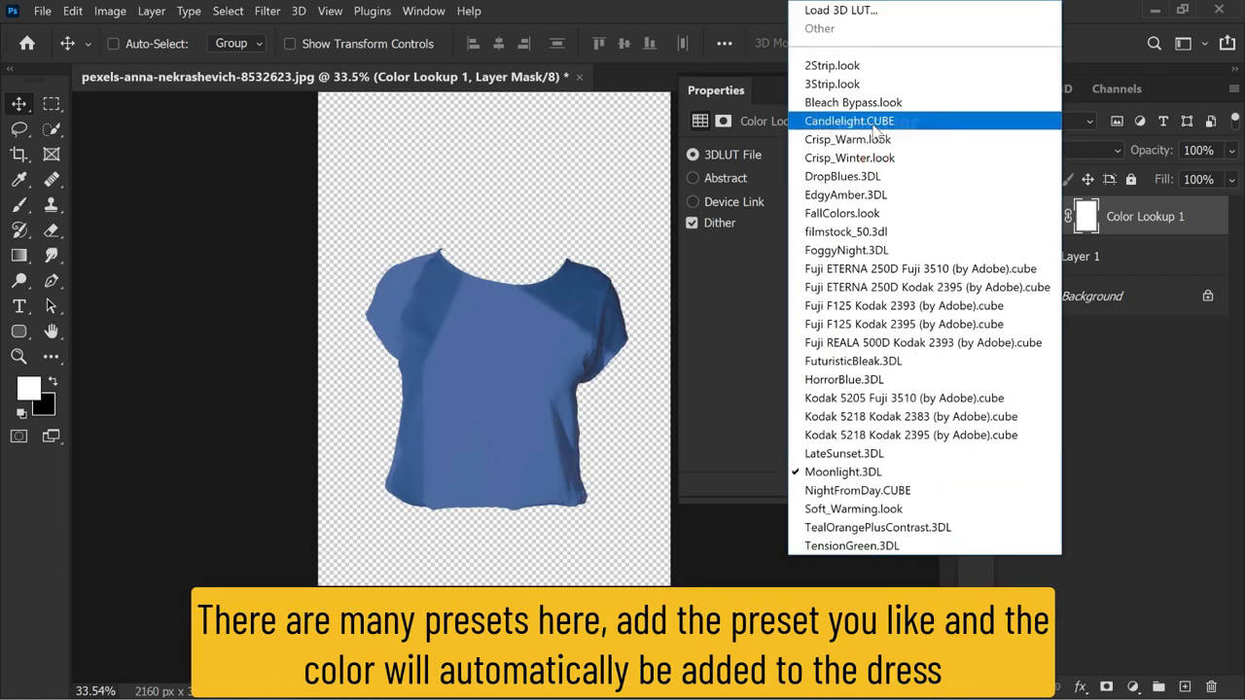
click(873, 141)
key(Down)
key(Down)
key(Down)
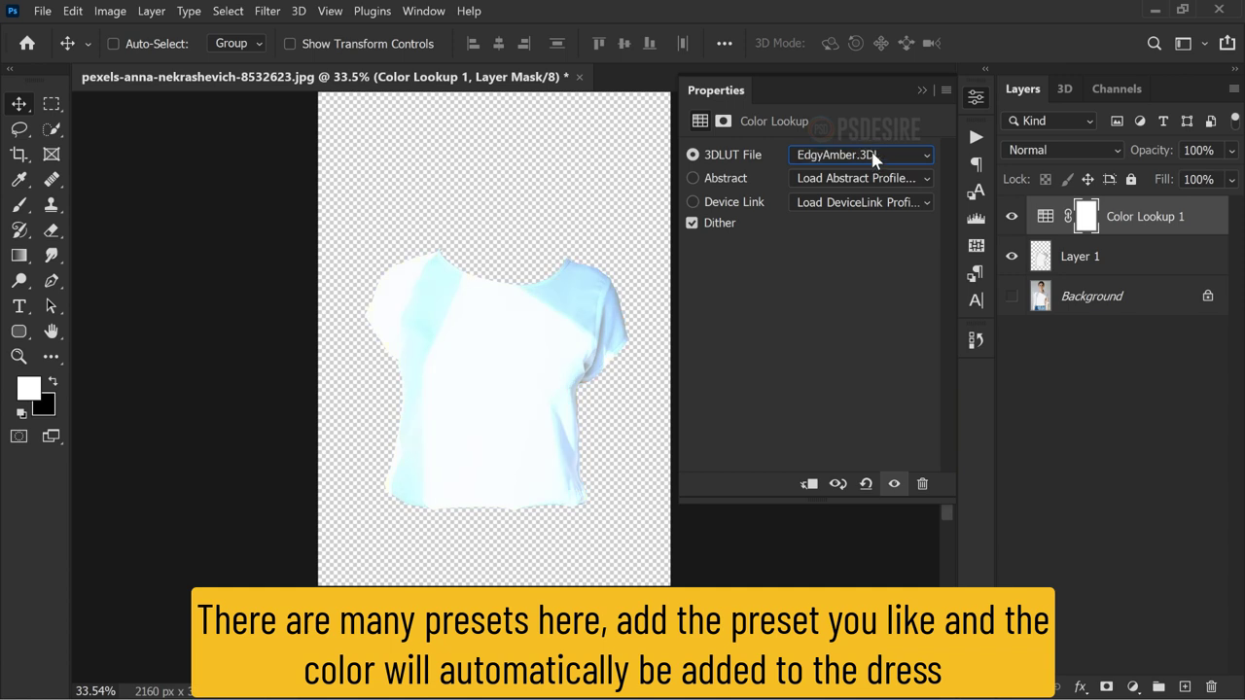
click(1012, 296)
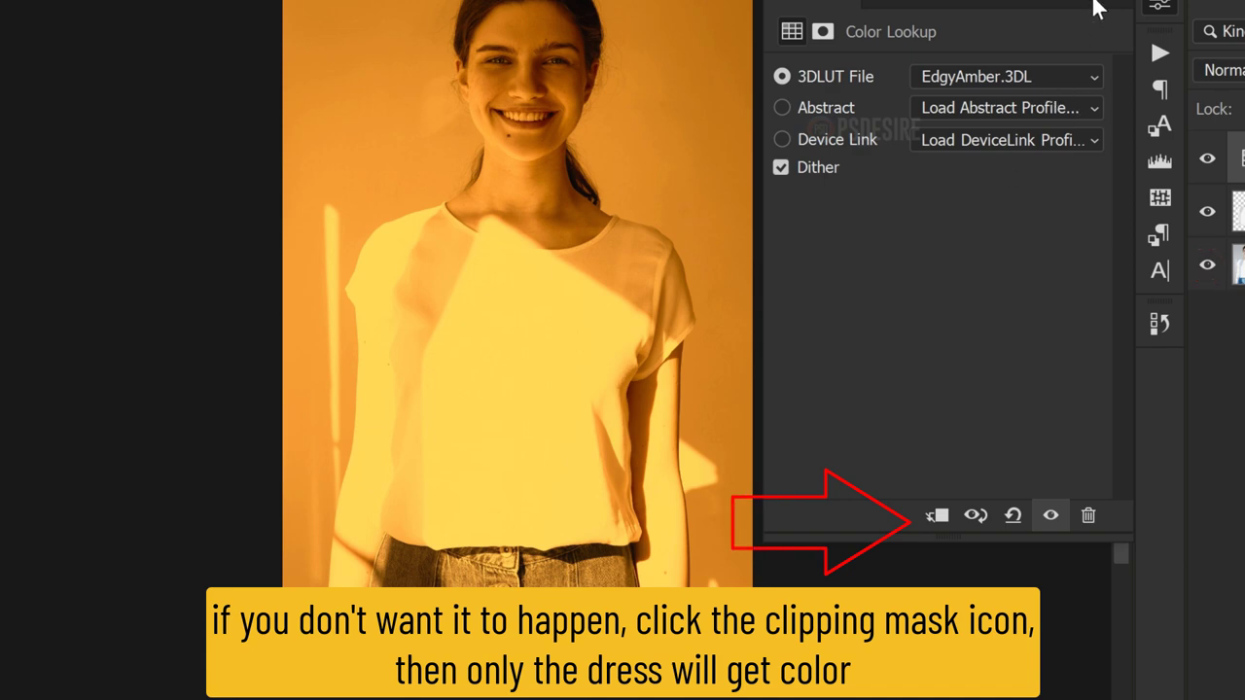
- Clip the Color Lookup to Layer 1 and set its blend mode to Hard Light
click(936, 515)
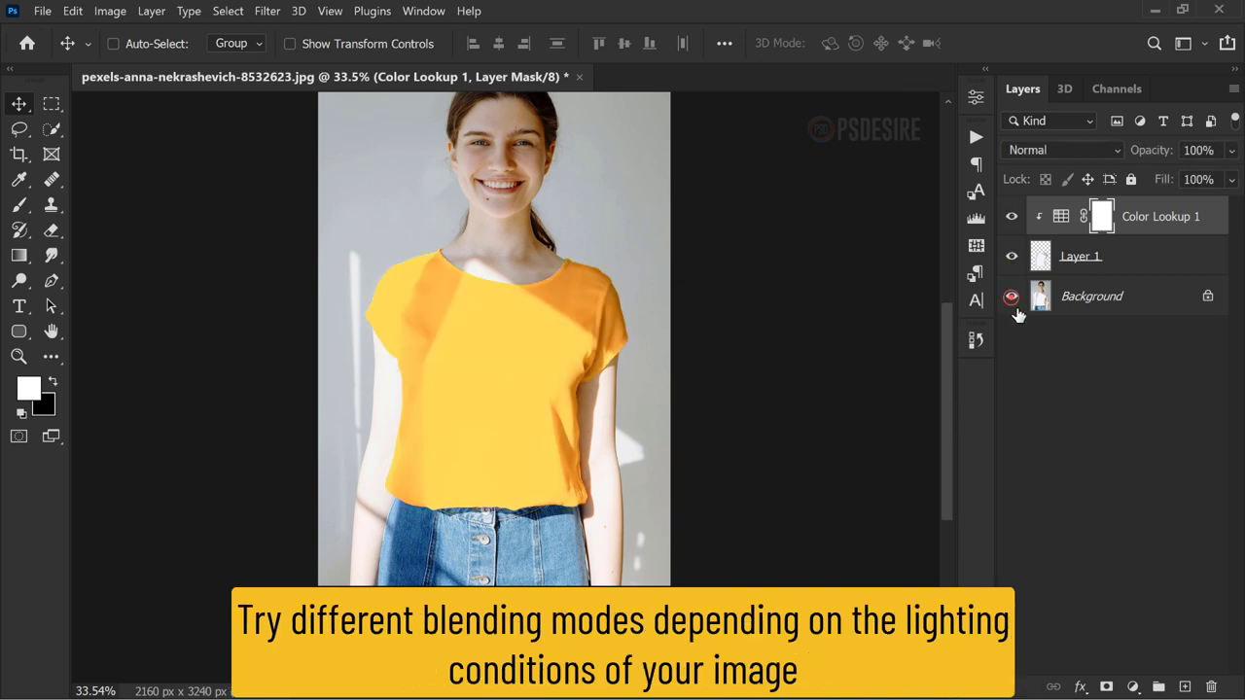
click(1061, 216)
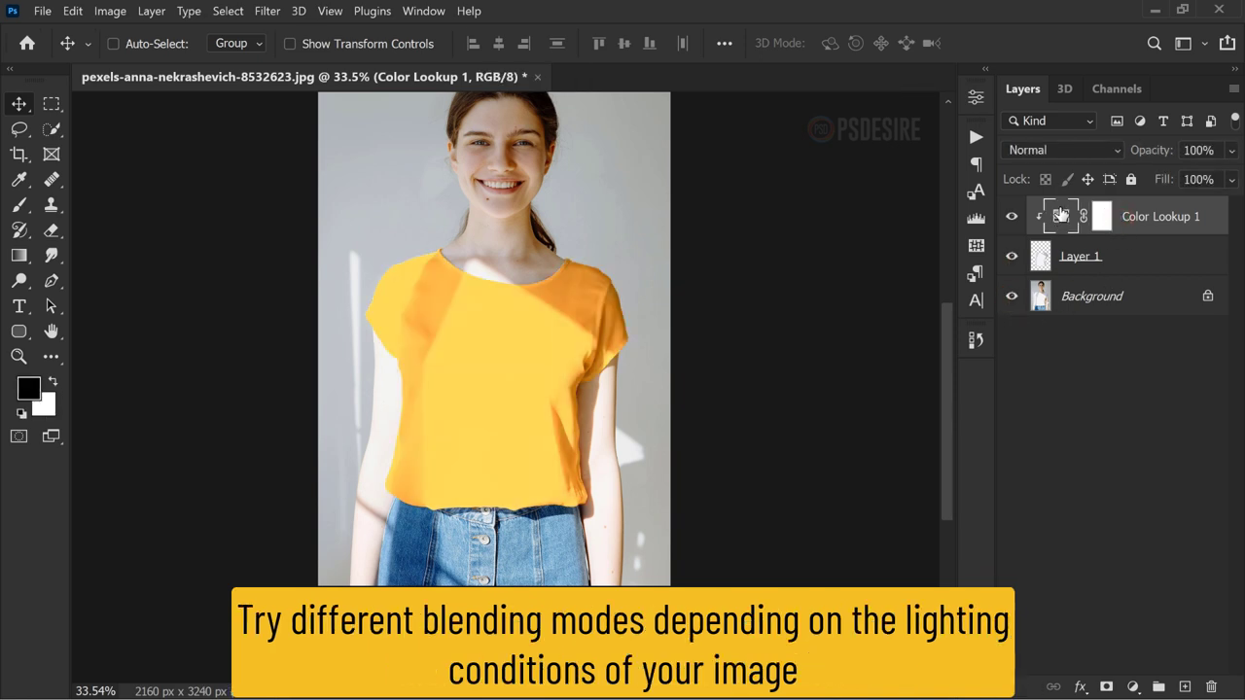
click(1060, 153)
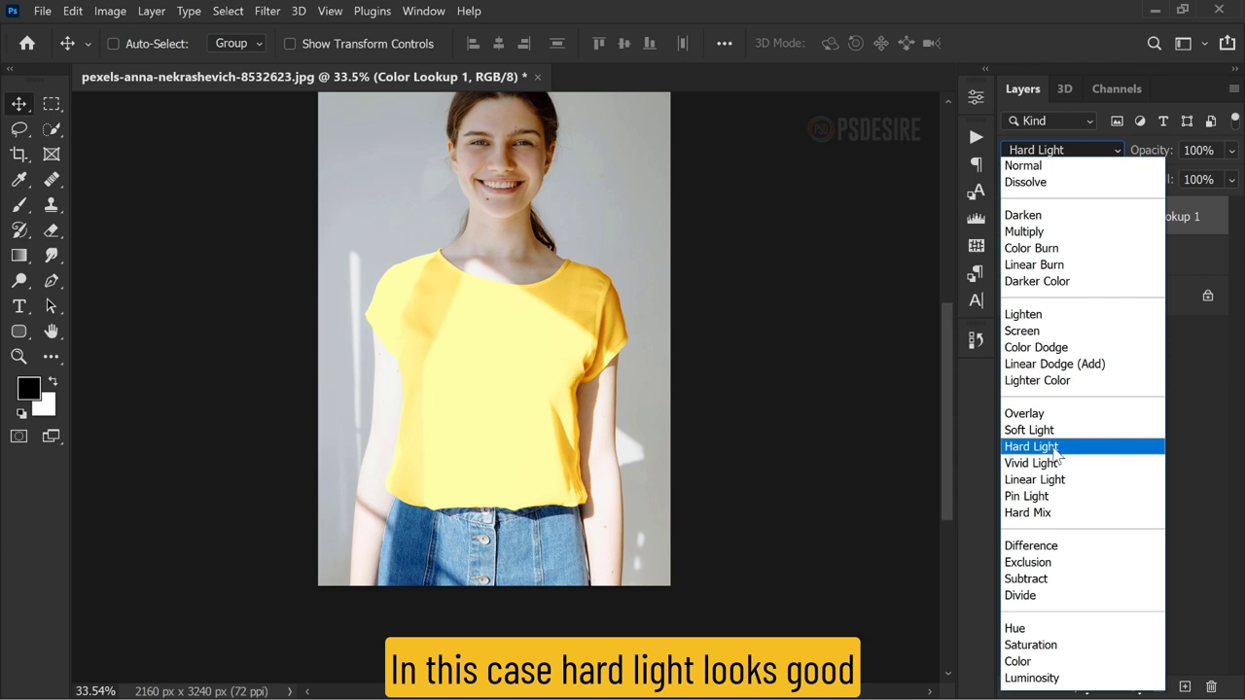
click(1056, 447)
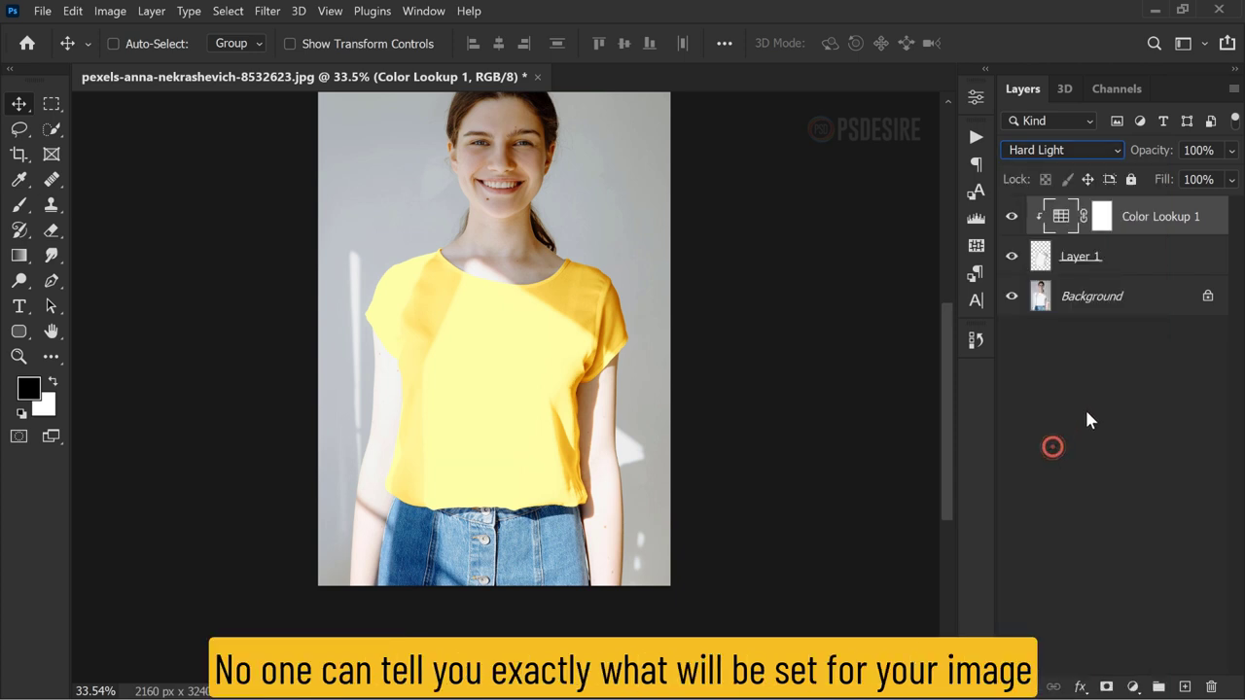
- Toggle layer visibility to compare the yellow shirt, then reselect Color Lookup 1
click(1084, 411)
click(1011, 216)
click(1012, 216)
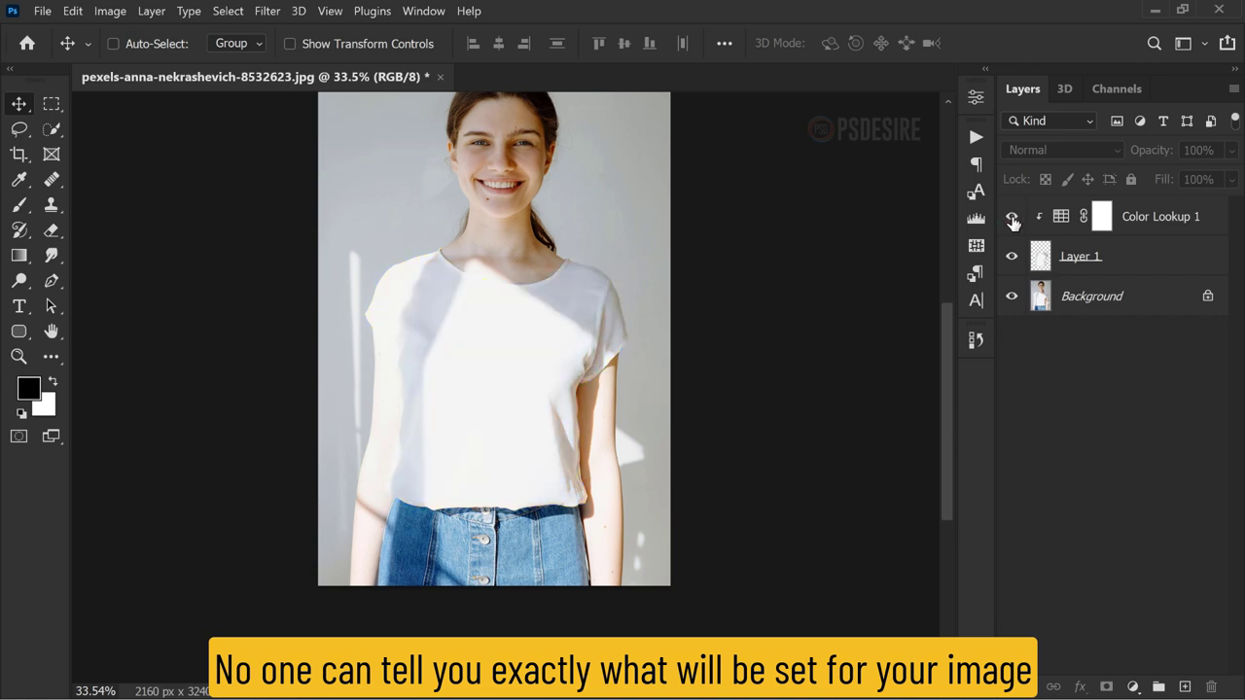
click(1011, 216)
alt+click(1012, 296)
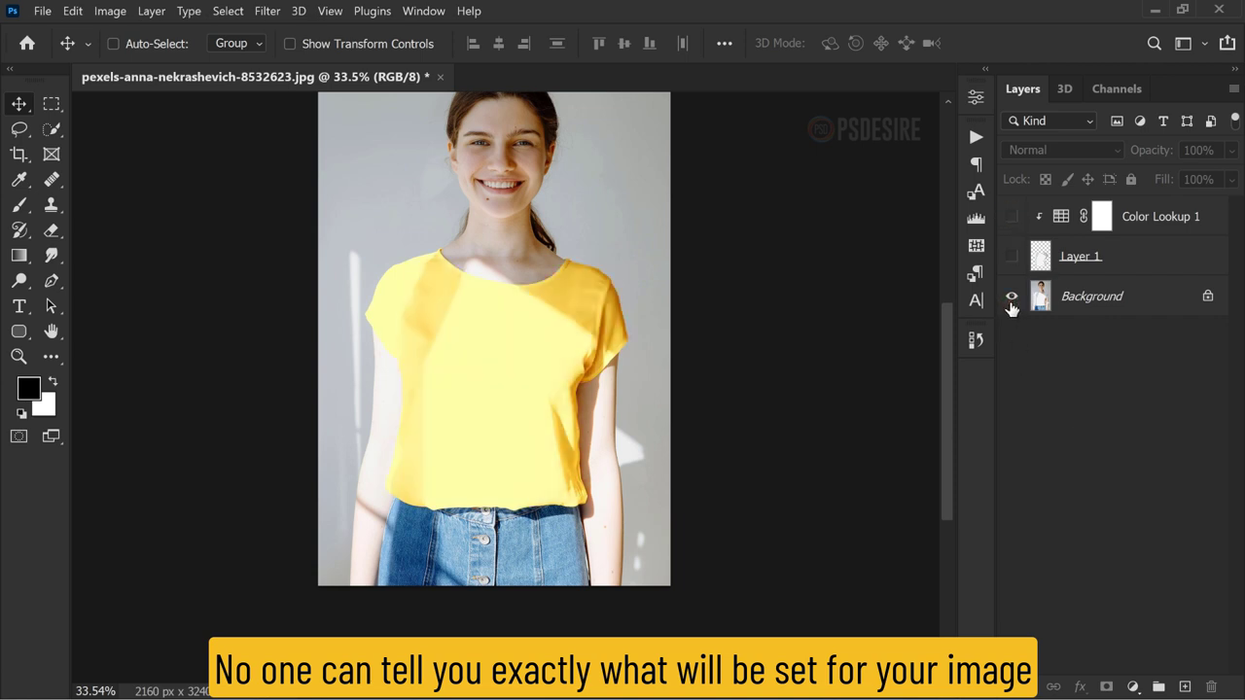
alt+scroll(552, 319, down, 2)
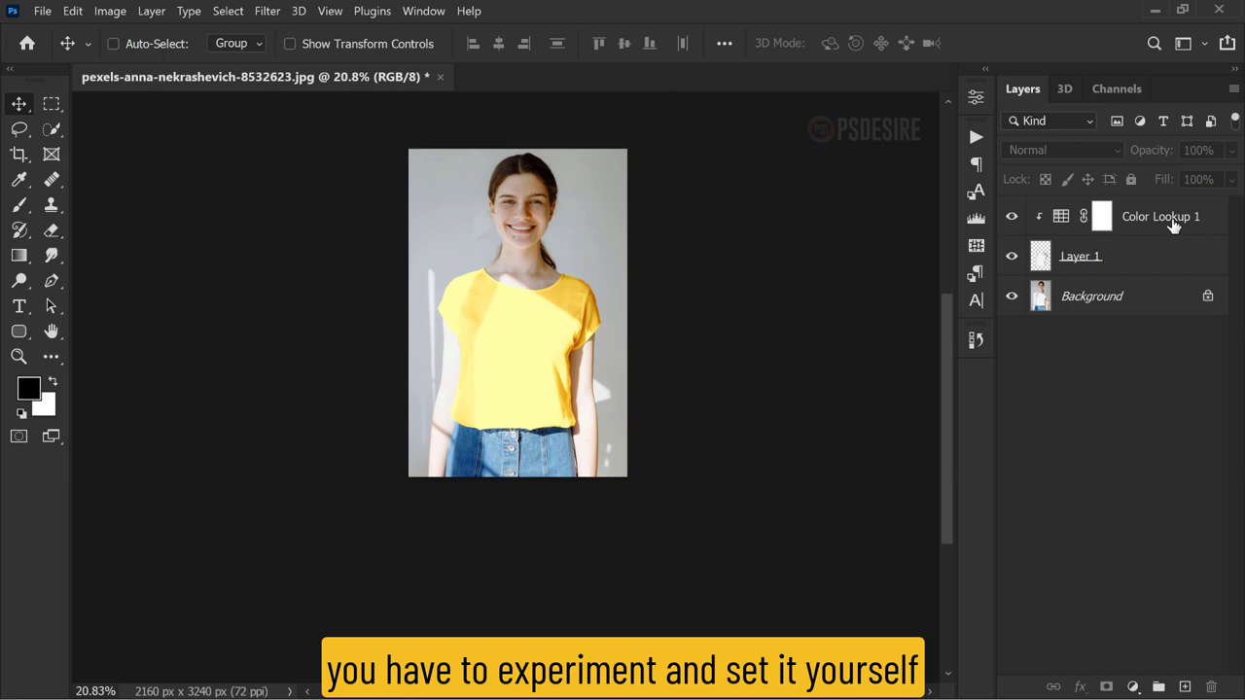
click(1171, 220)
alt+scroll(525, 356, up, 2)
- Add a Levels adjustment layer clipped to the shirt, hiding the yellow Color Lookup 1
scroll(554, 356, up, 1)
scroll(580, 340, up, 2)
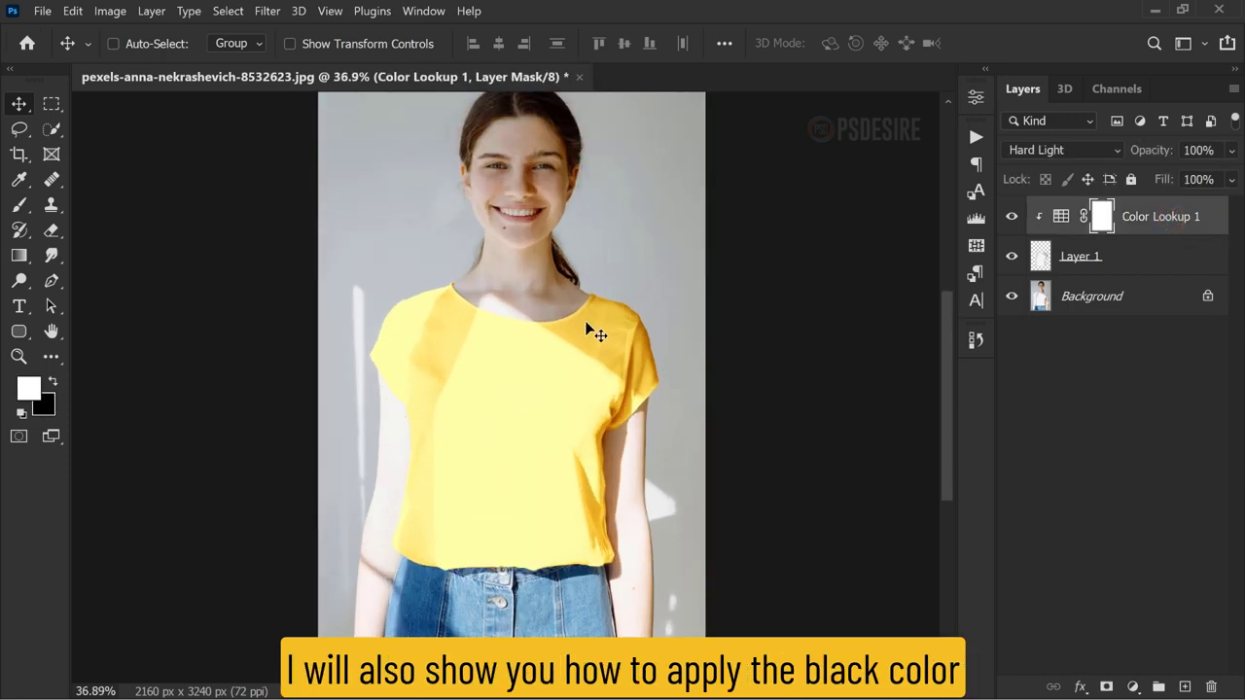
scroll(581, 335, down, 2)
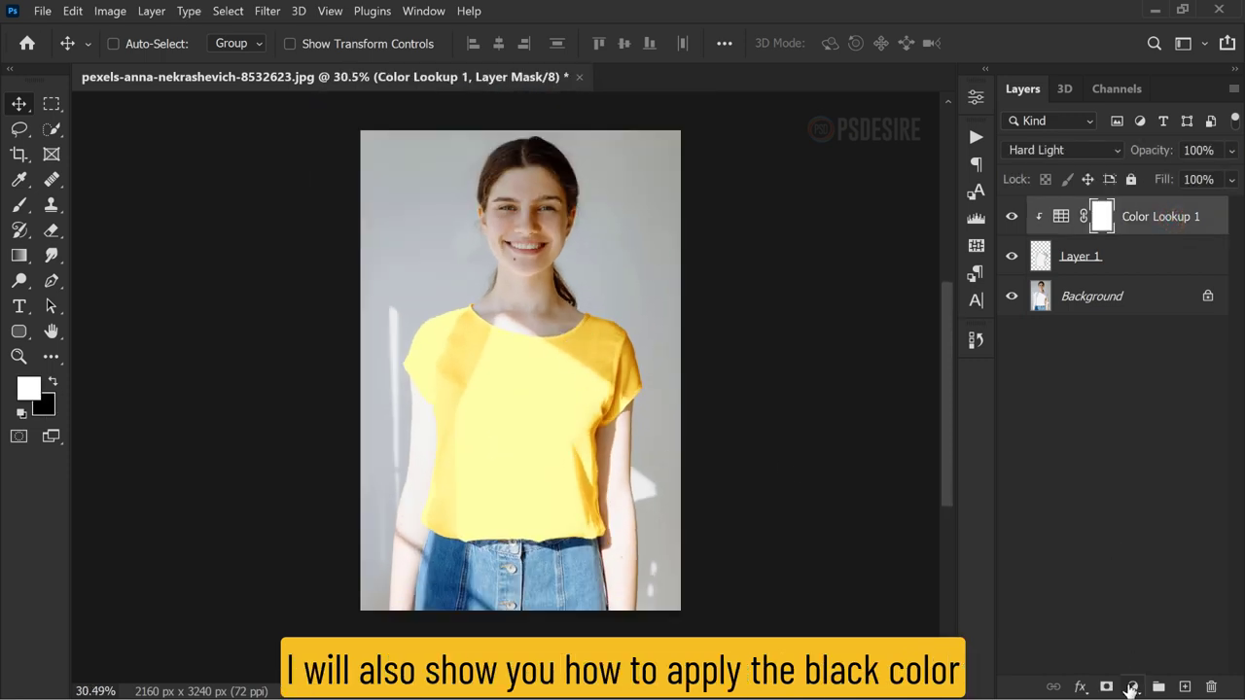
click(1132, 687)
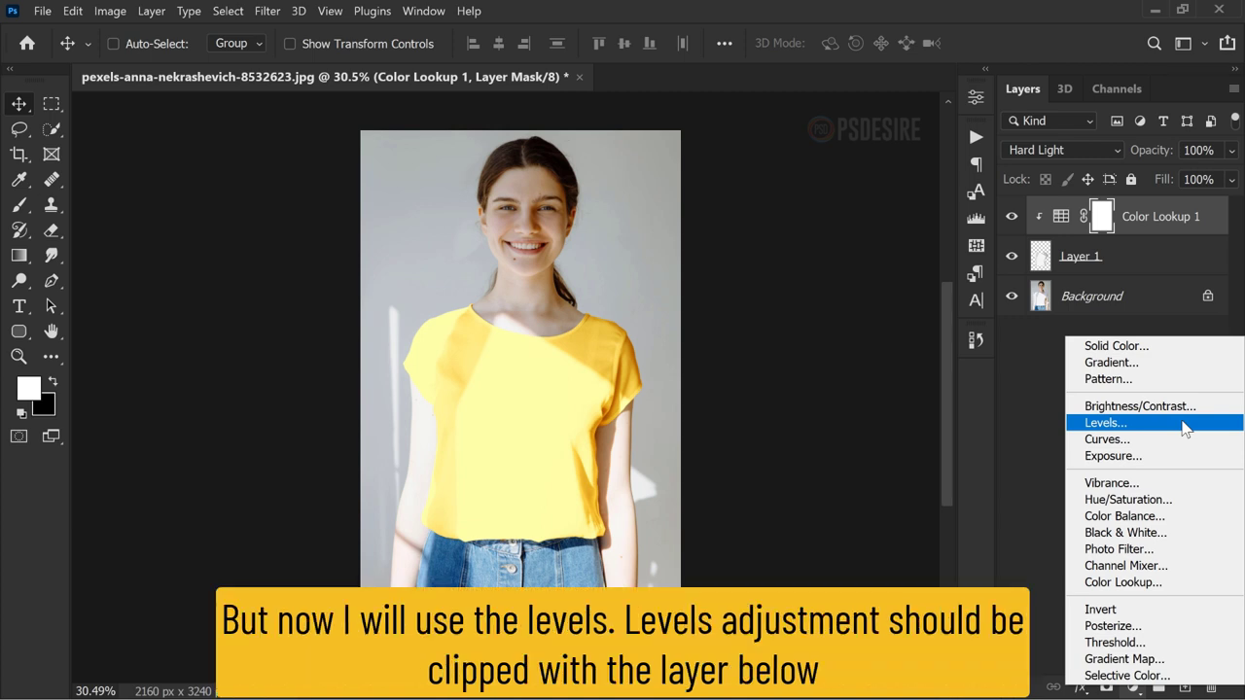
click(1185, 424)
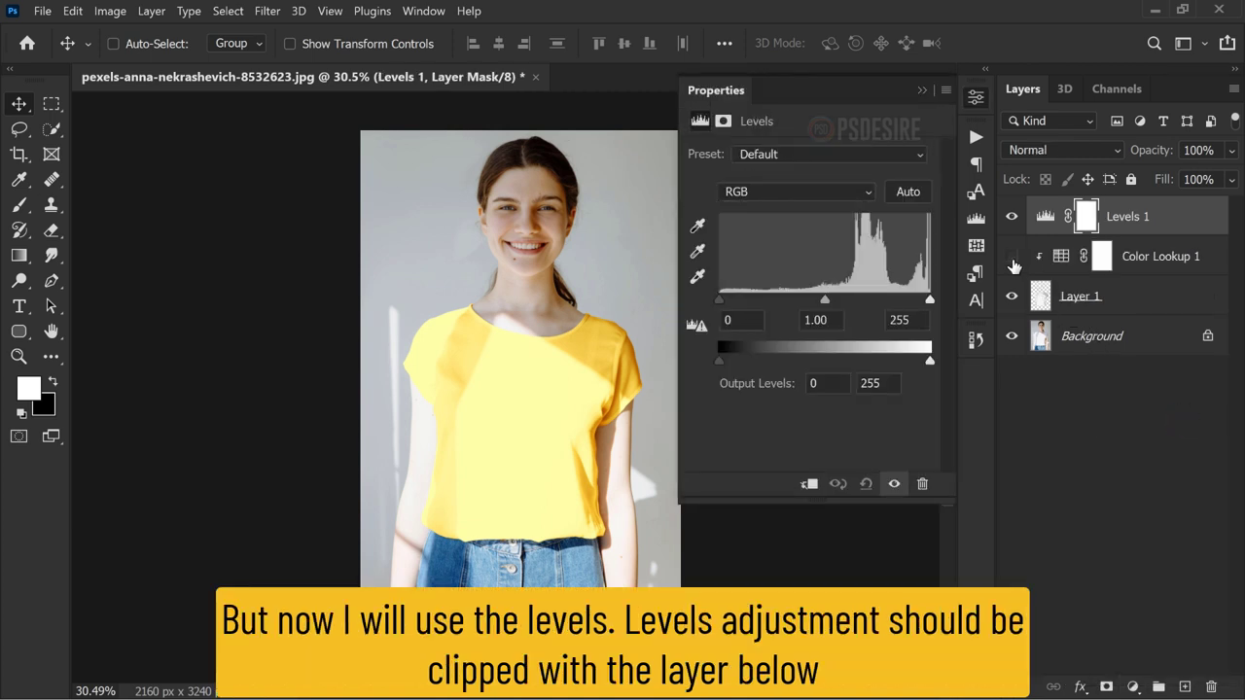
click(1012, 256)
alt+click(1043, 237)
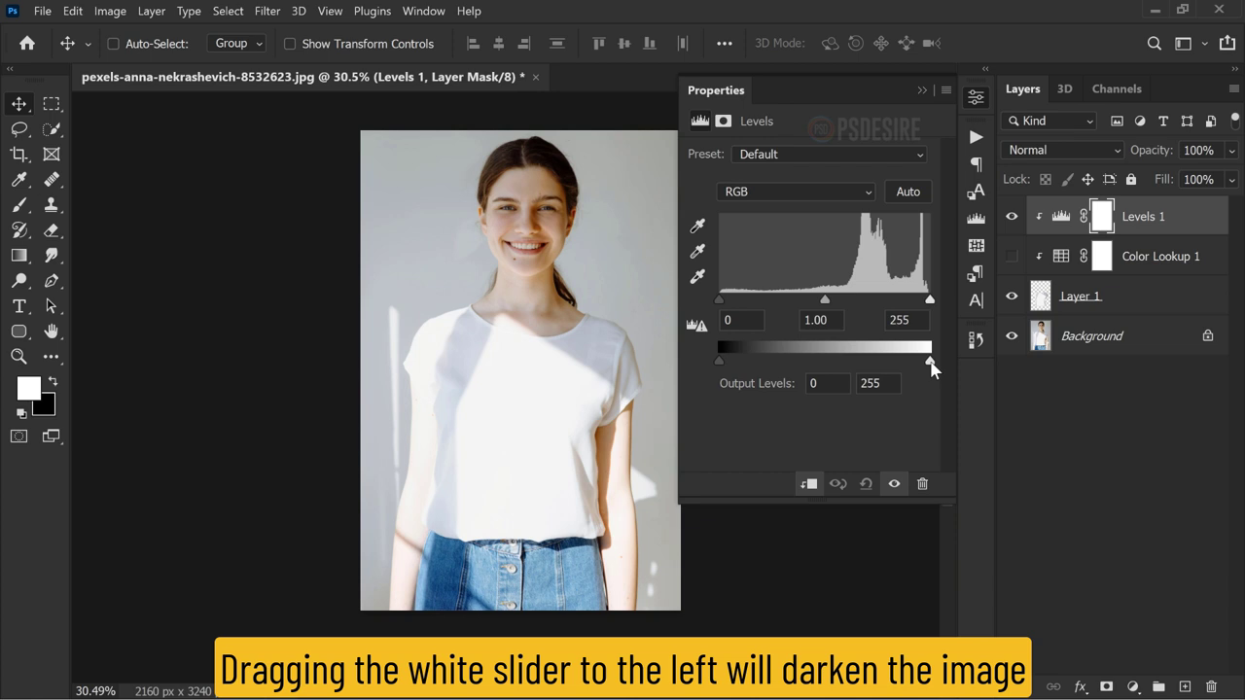
- Set Levels output white to 67, midtones 0.10 and highlights 246, blackening the shirt
drag(930, 360, 774, 361)
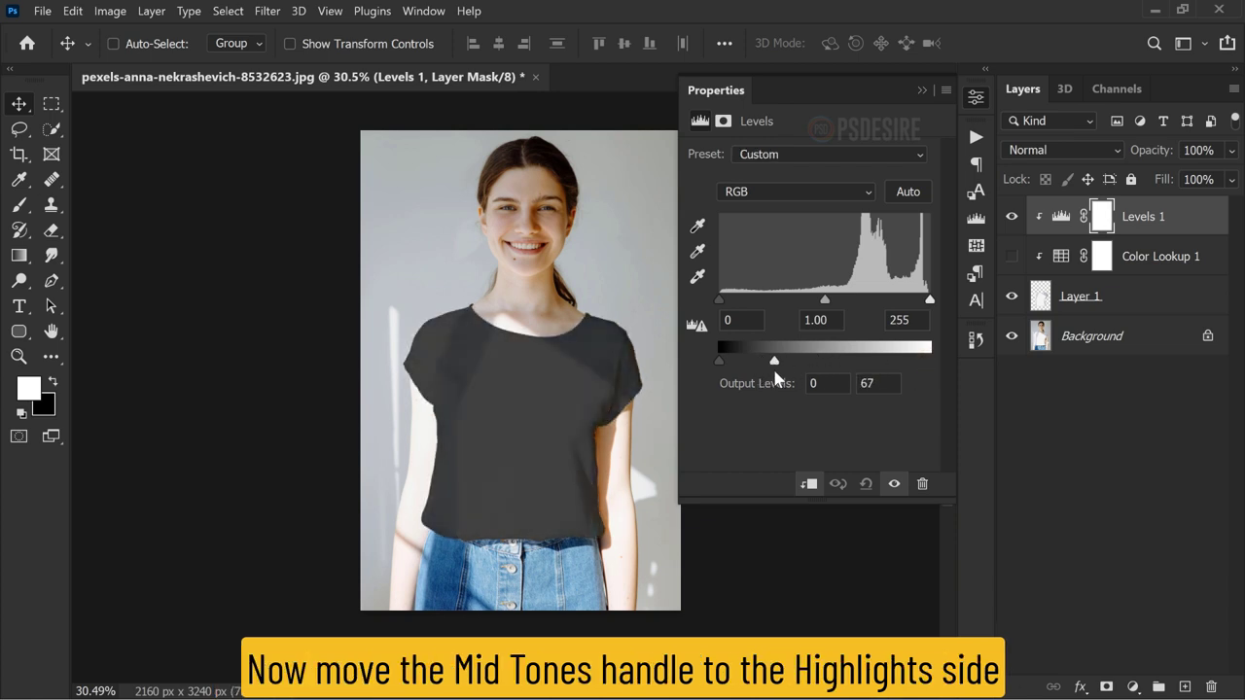
drag(825, 301, 920, 300)
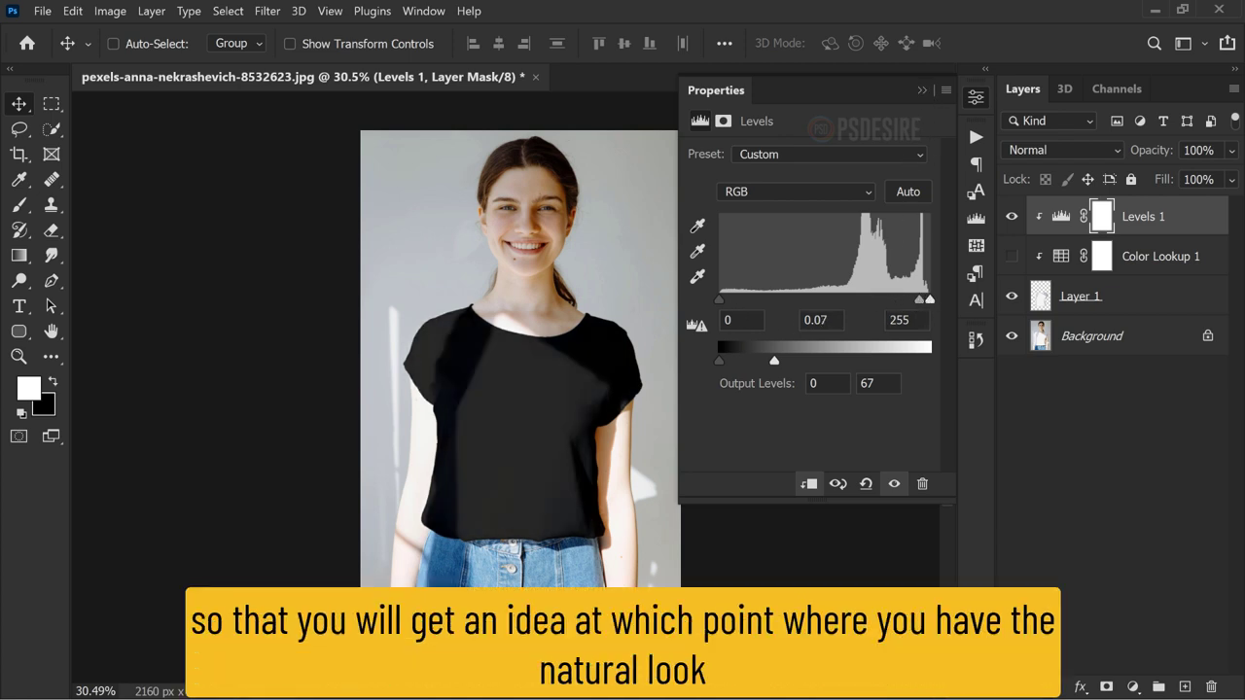
drag(916, 304, 923, 303)
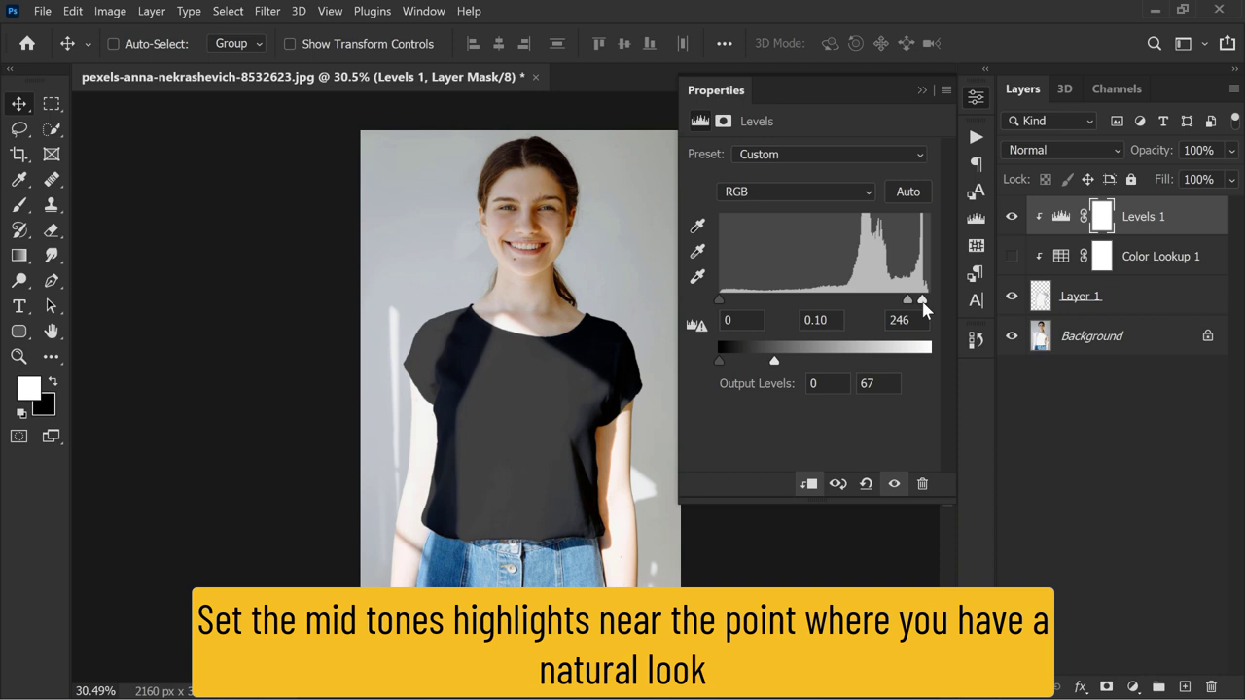
click(924, 89)
- Hide Levels and add a Hue/Saturation layer over Color Lookup 1 with Hue +180, Saturation +82
alt+click(1012, 336)
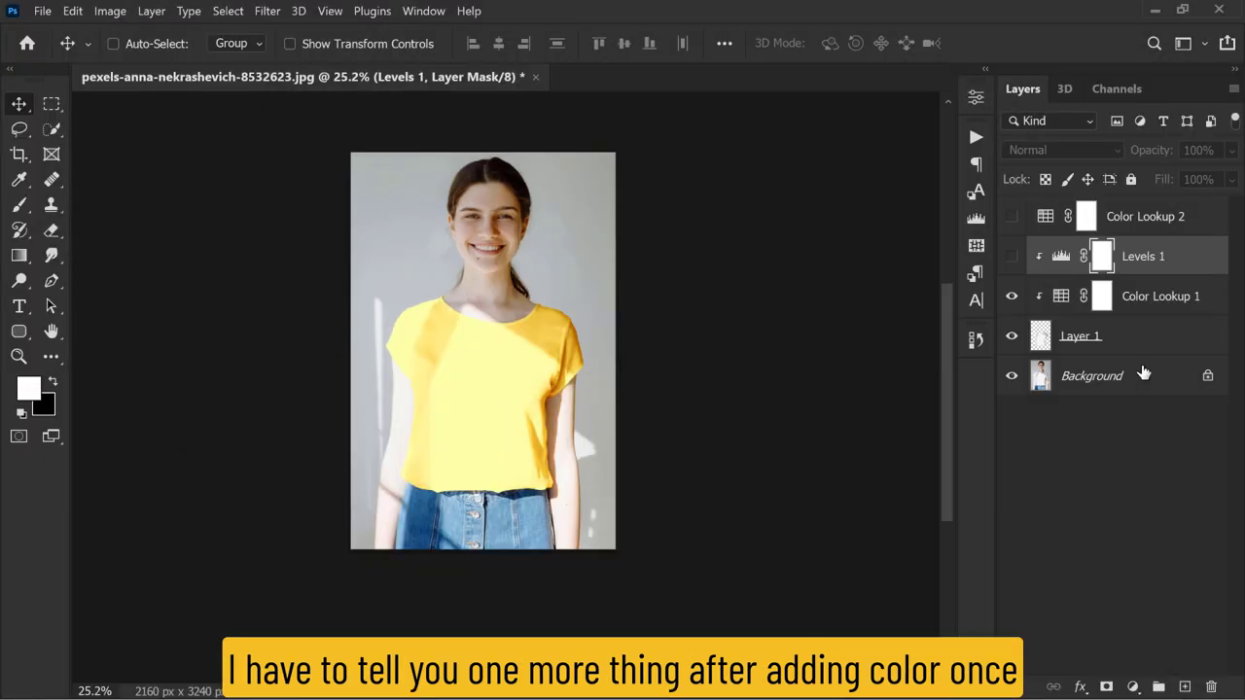
click(1144, 308)
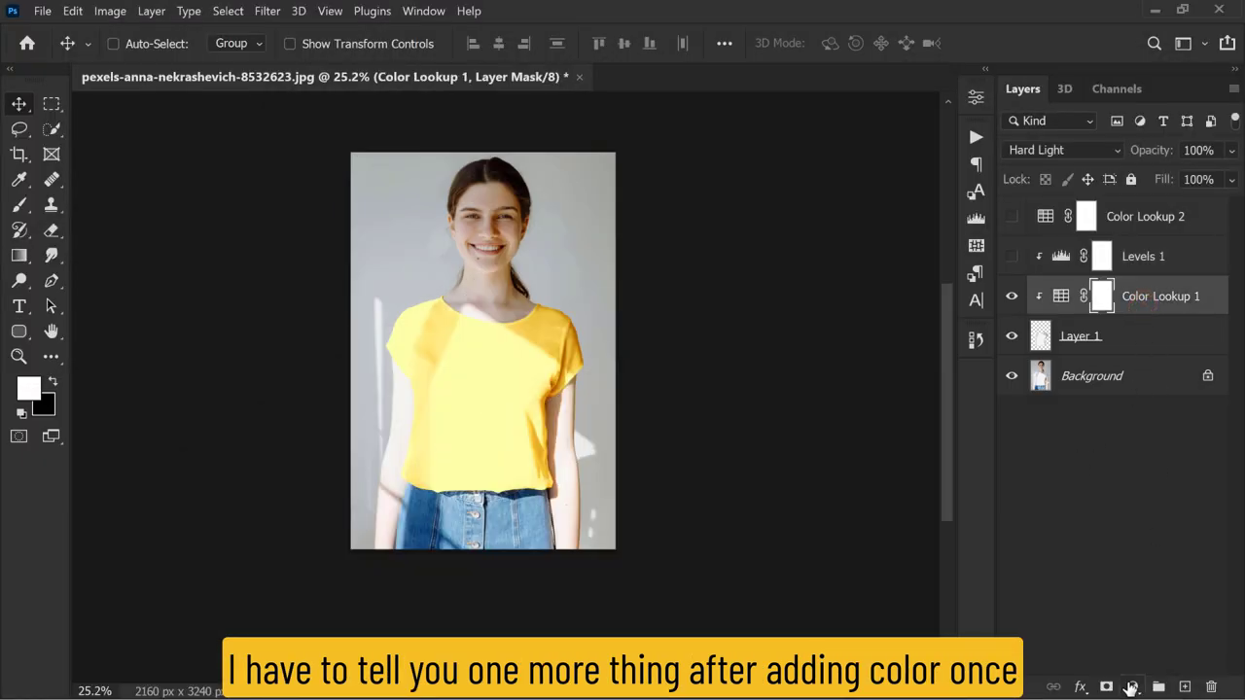
click(1133, 687)
click(1147, 495)
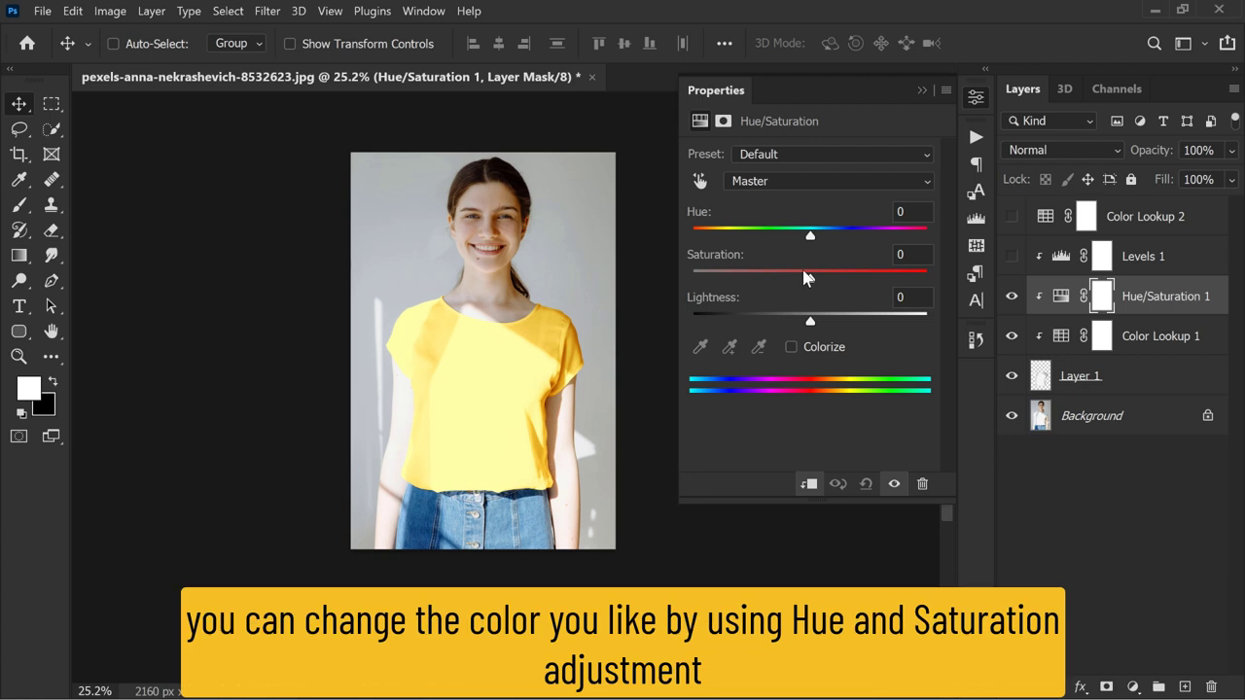
mouse_move(810, 235)
mouse_down()
mouse_move(707, 236)
mouse_move(931, 237)
mouse_move(895, 244)
mouse_move(944, 256)
mouse_up()
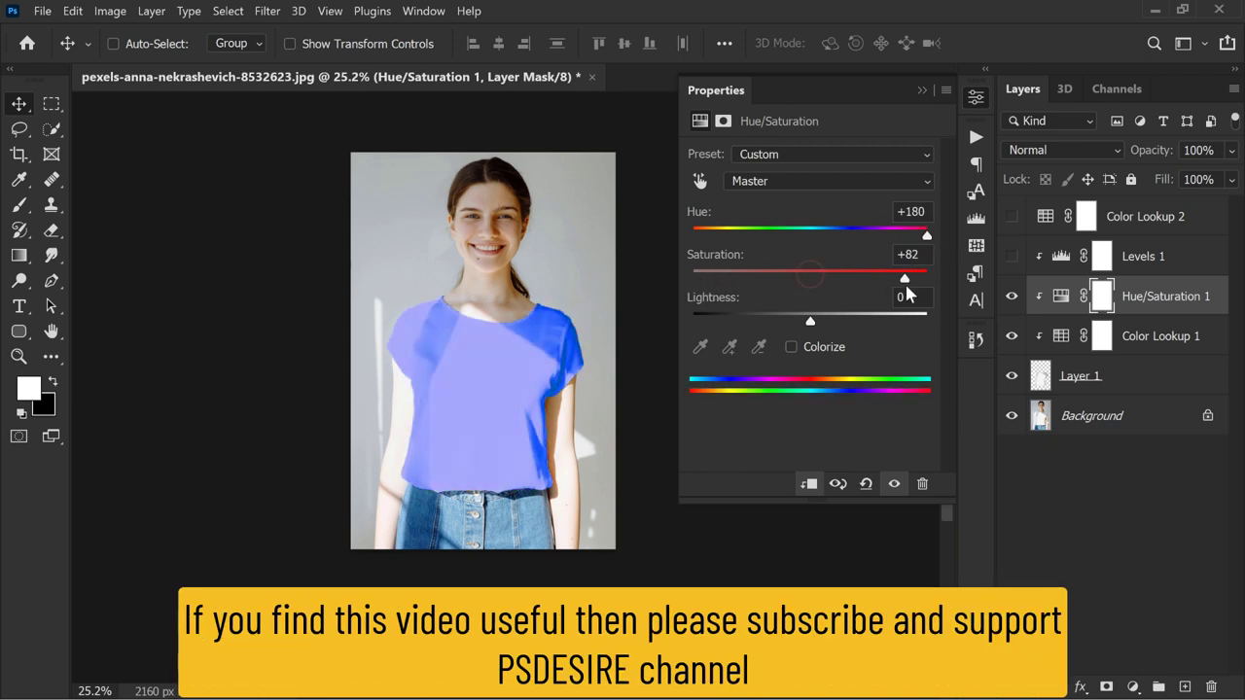